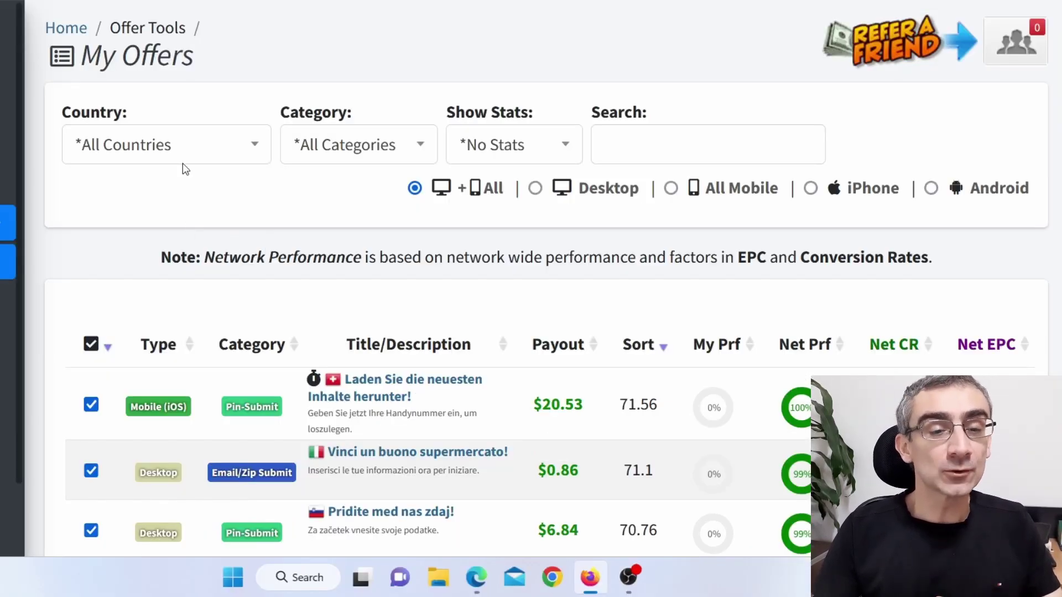
Filter the offers to the United States and sort them by payout from highest to lowest.
click(190, 160)
click(166, 378)
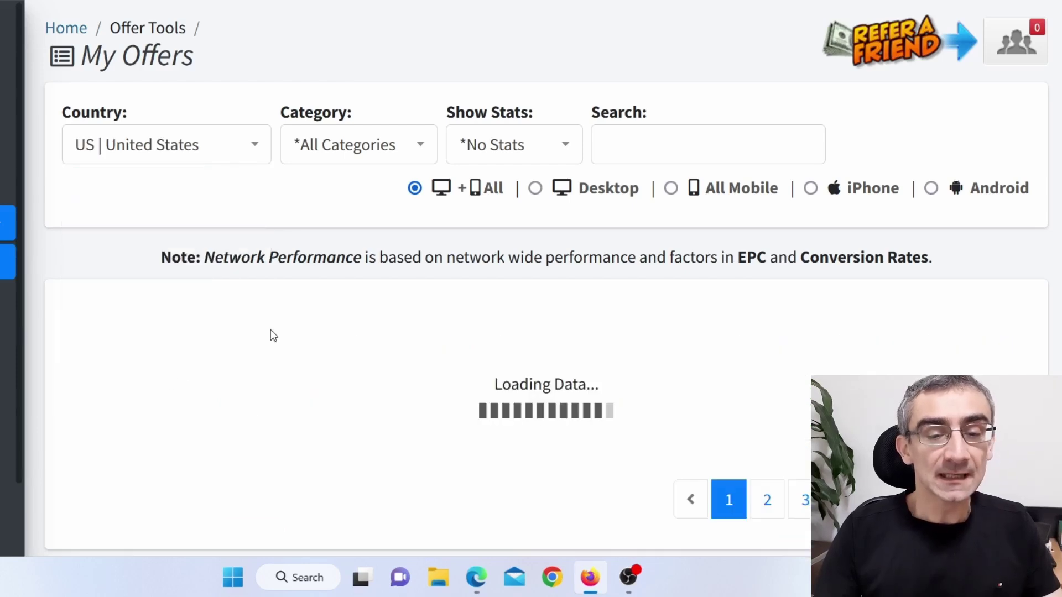
click(563, 349)
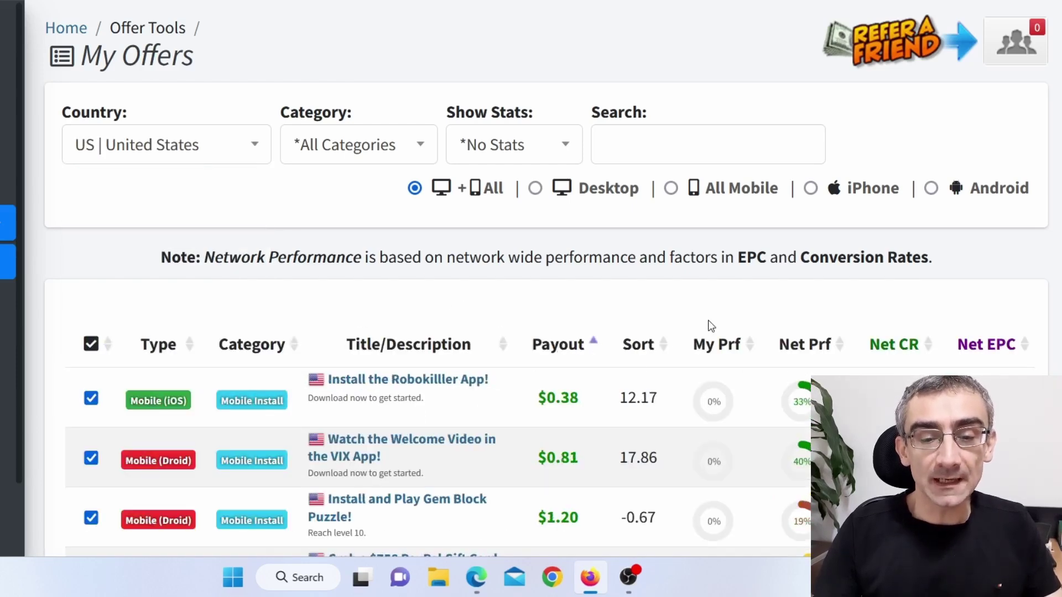
scroll(718, 336, down, 4)
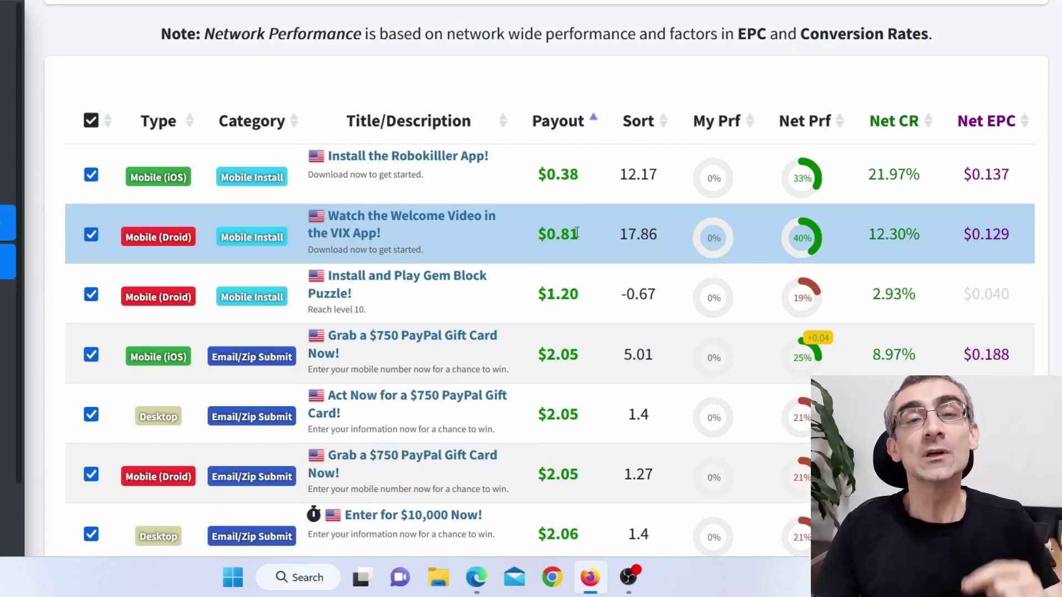
click(566, 120)
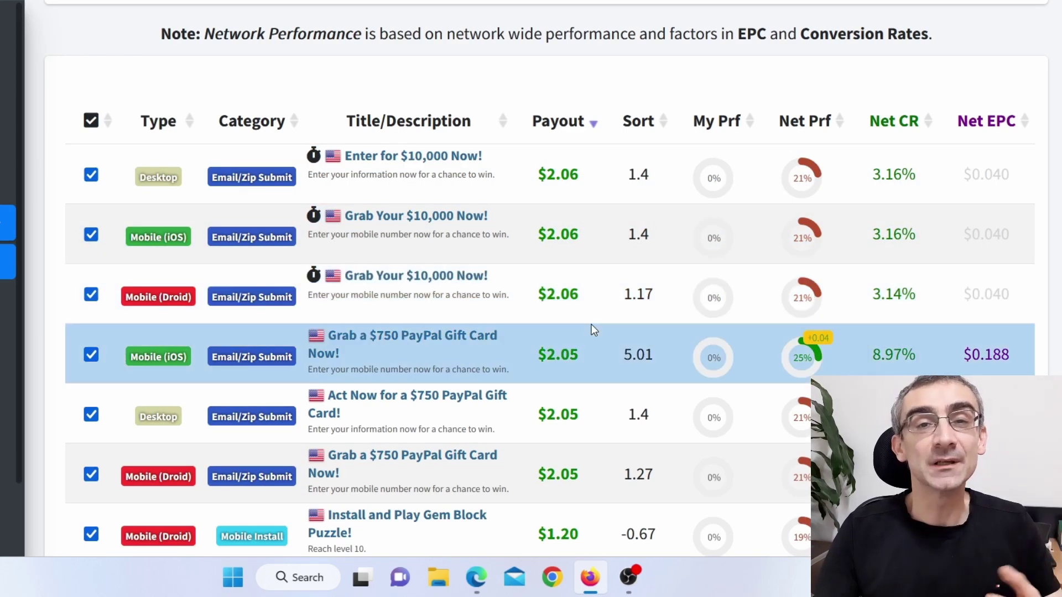
Switch the offers' country filter to France and sort the list by payout from highest to lowest.
scroll(535, 328, up, 4)
click(177, 152)
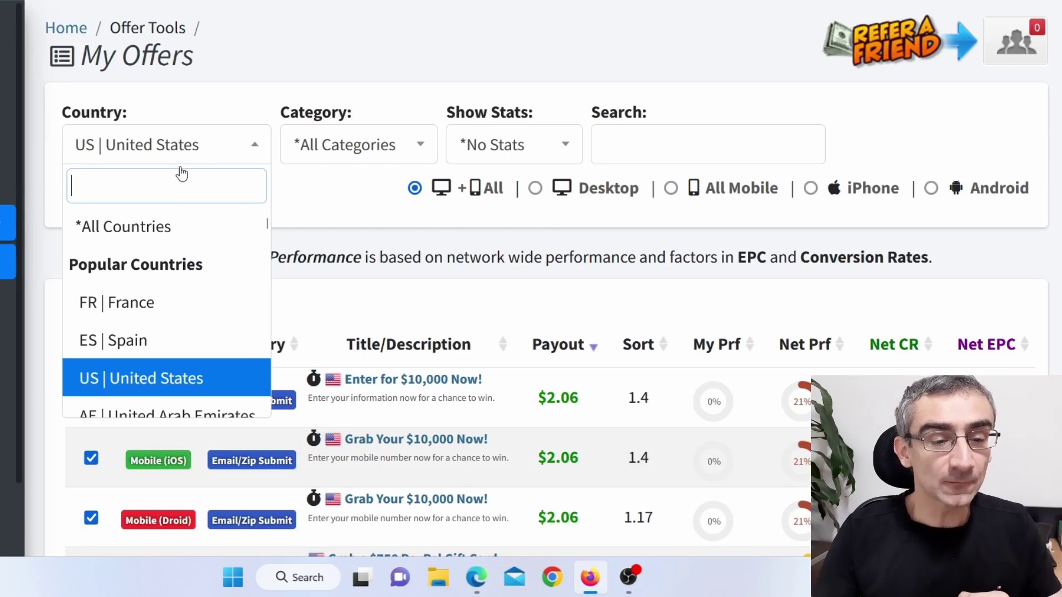
click(171, 306)
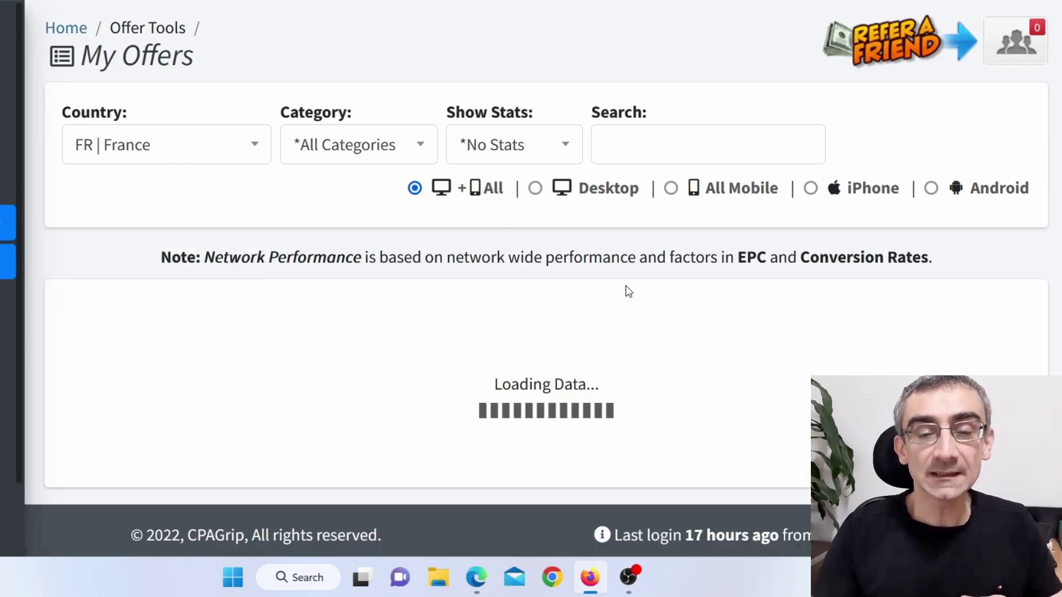
scroll(599, 316, down, 2)
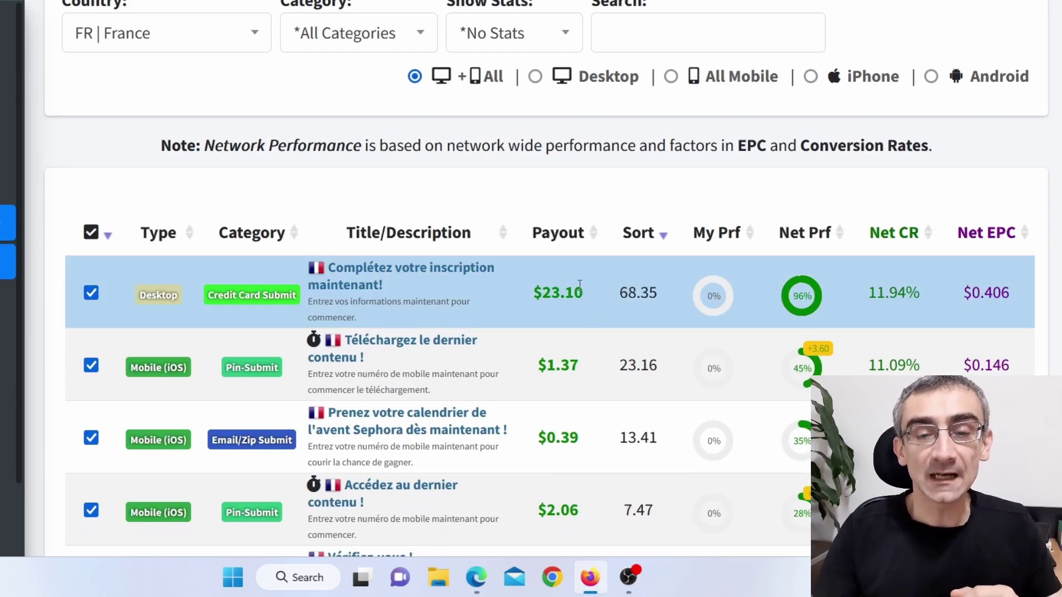
click(558, 242)
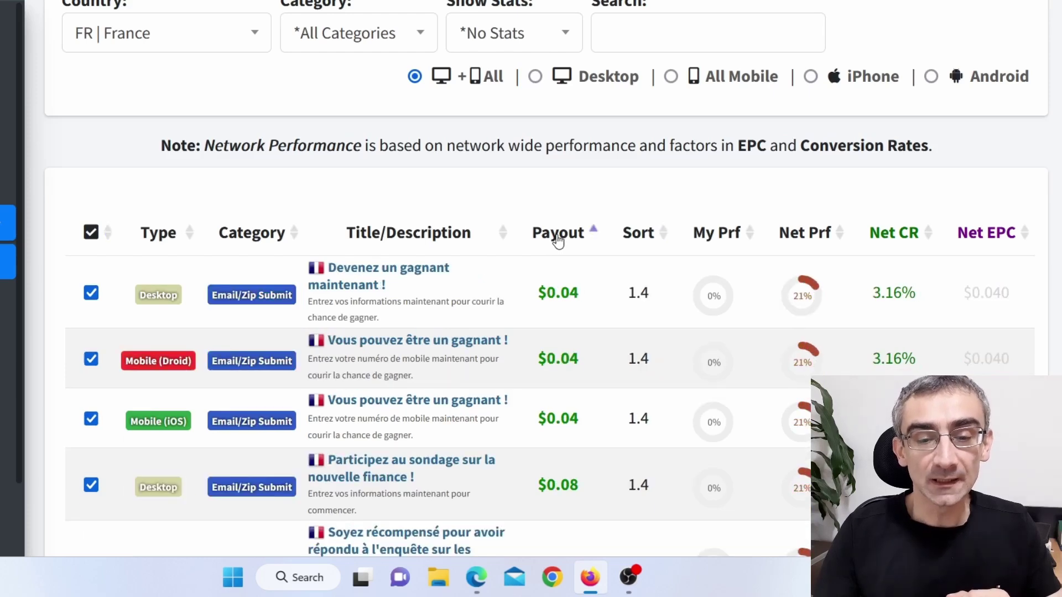
click(558, 242)
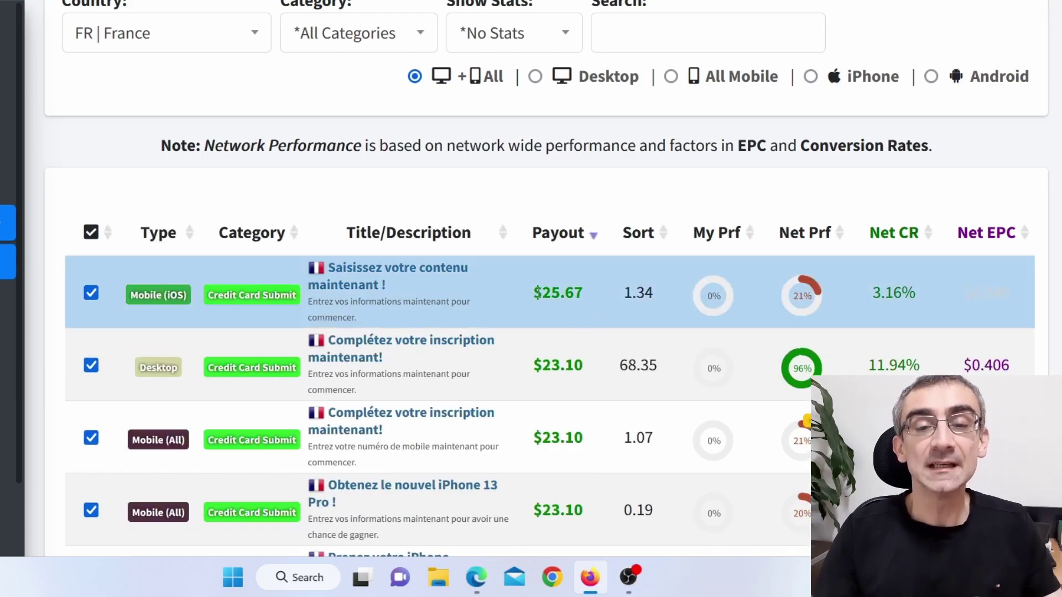
Examine the payouts of the highest-paying French credit card submit offers.
double_click(547, 295)
drag(535, 366, 580, 393)
scroll(580, 393, down, 7)
drag(534, 322, 583, 322)
drag(535, 381, 587, 412)
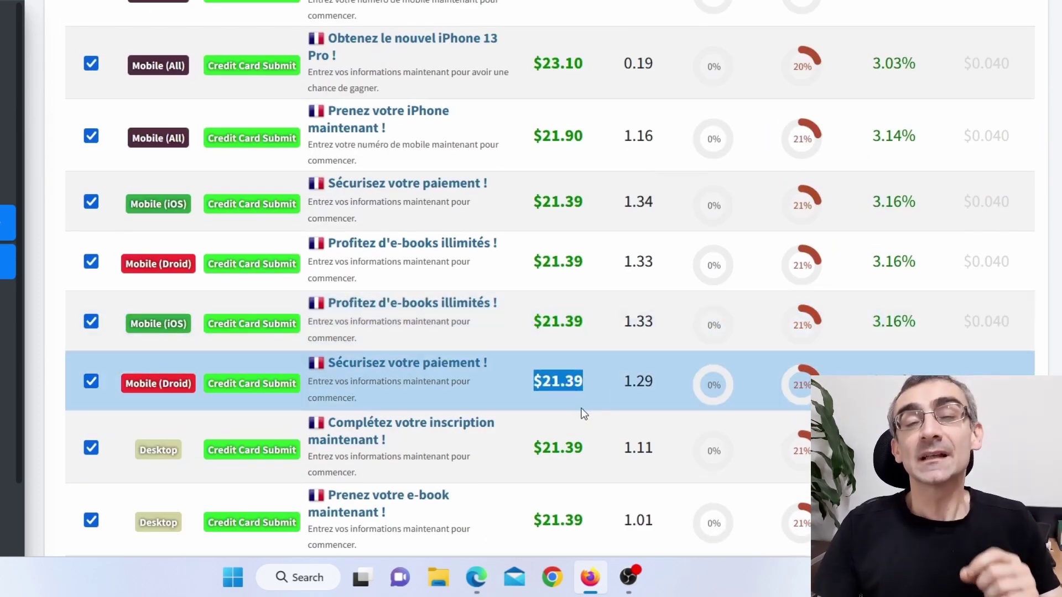
scroll(580, 409, up, 1)
scroll(579, 409, up, 10)
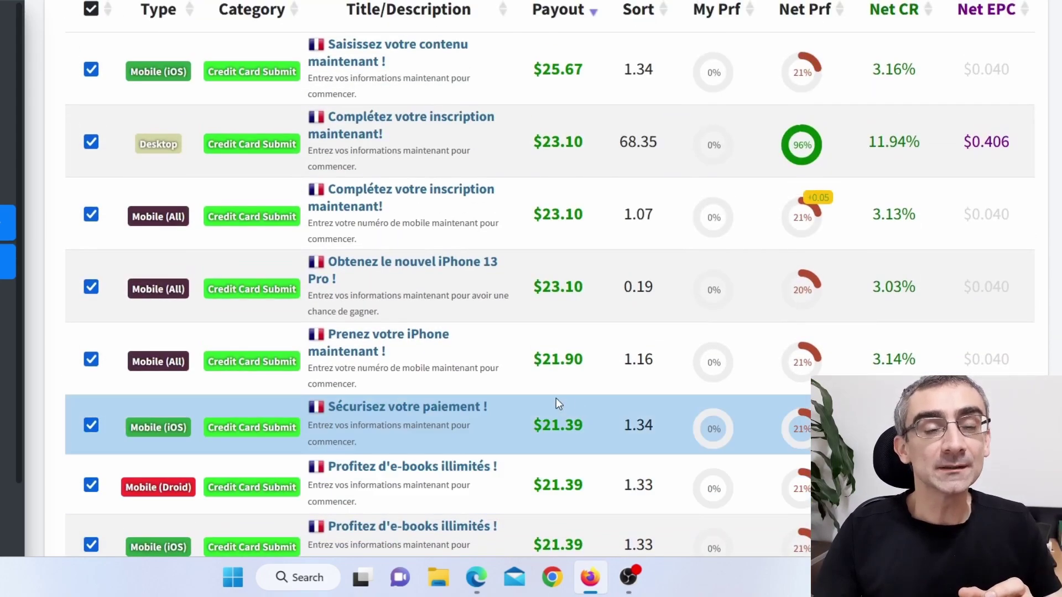
scroll(523, 386, down, 6)
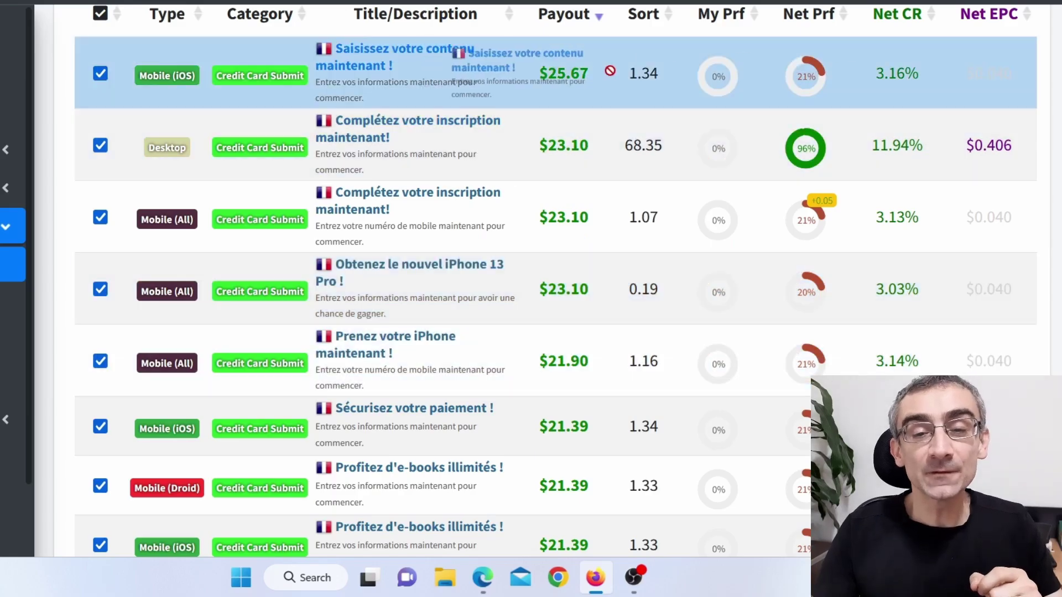
drag(540, 145, 615, 148)
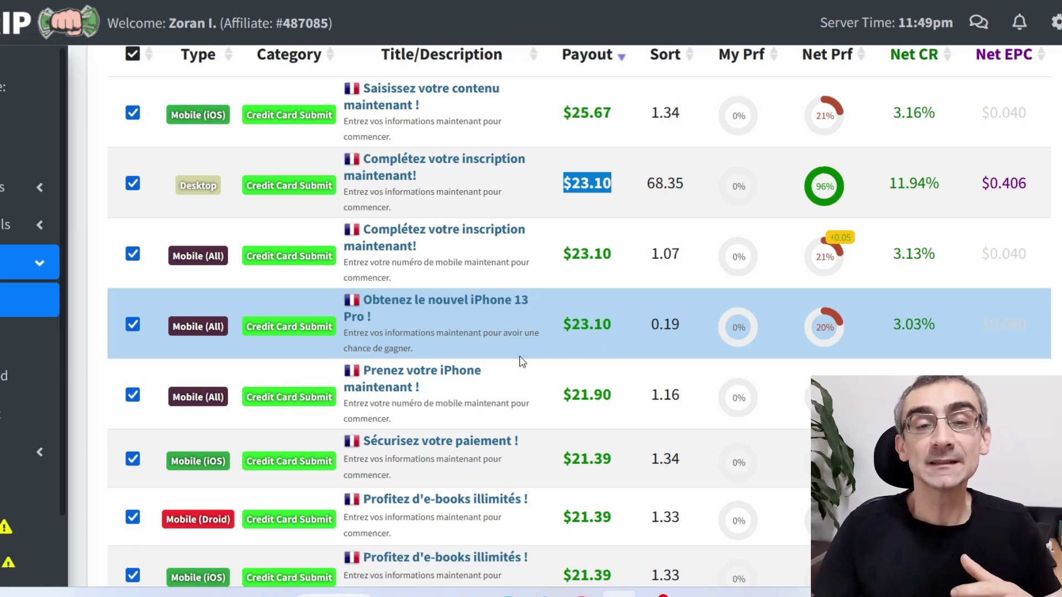
scroll(239, 23, down, 2)
Select the affiliate ID in the page header and open the details of the French offer "Obtenez le nouvel iPhone 13 Pro !".
drag(284, 23, 323, 23)
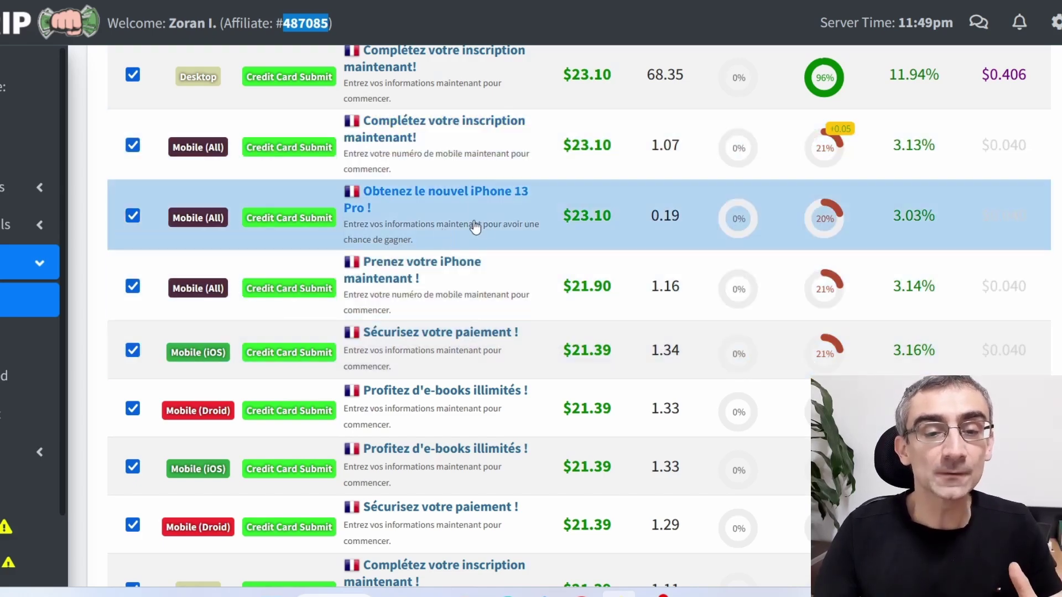
click(412, 201)
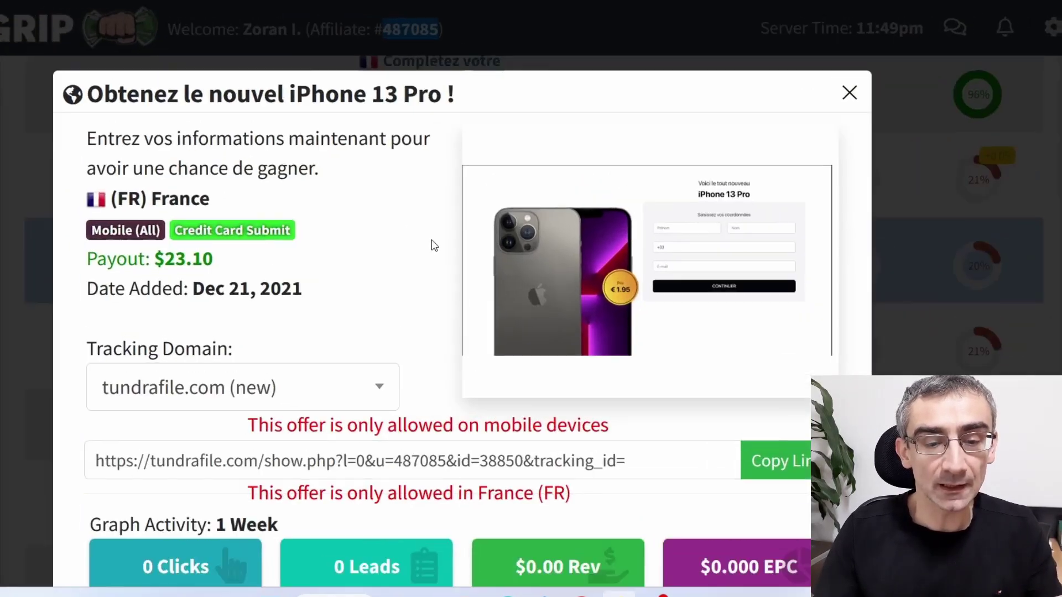
scroll(437, 253, down, 3)
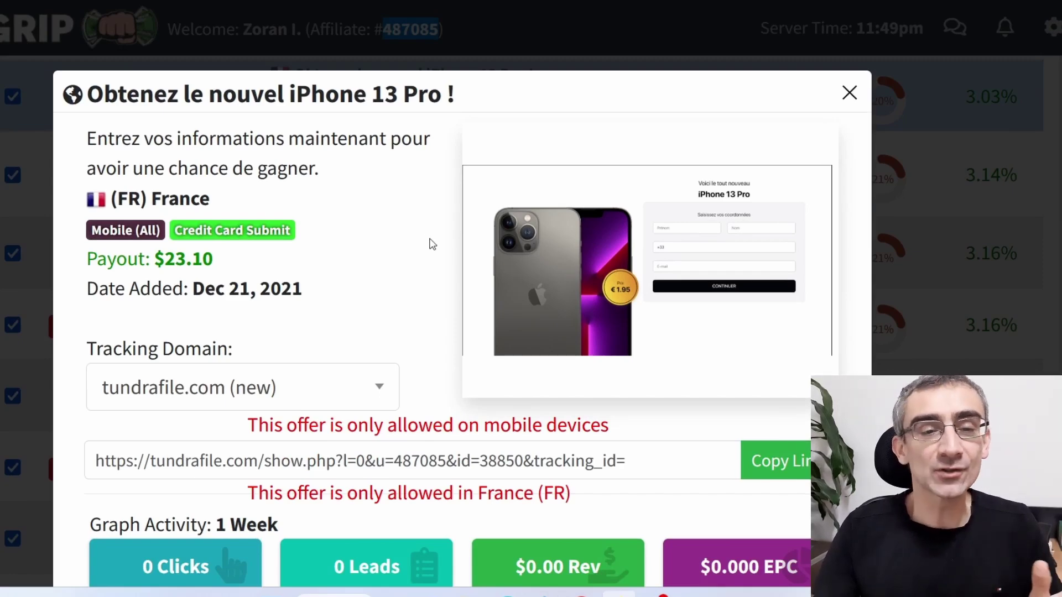
drag(106, 96, 427, 95)
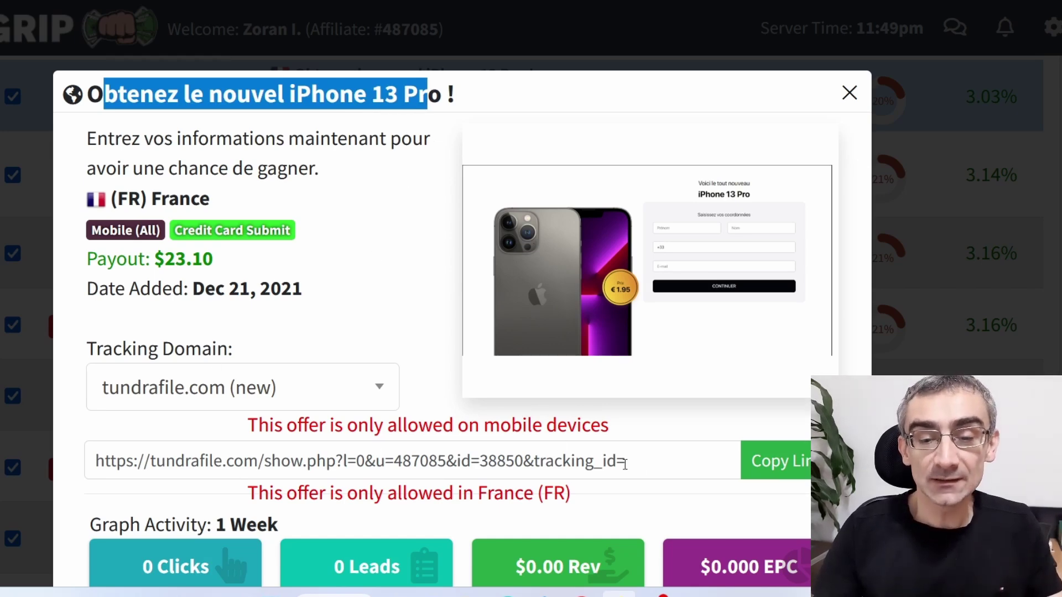
Append the affiliate ID as the tracking_id value of the offer link and copy the complete link.
click(663, 463)
text(487085)
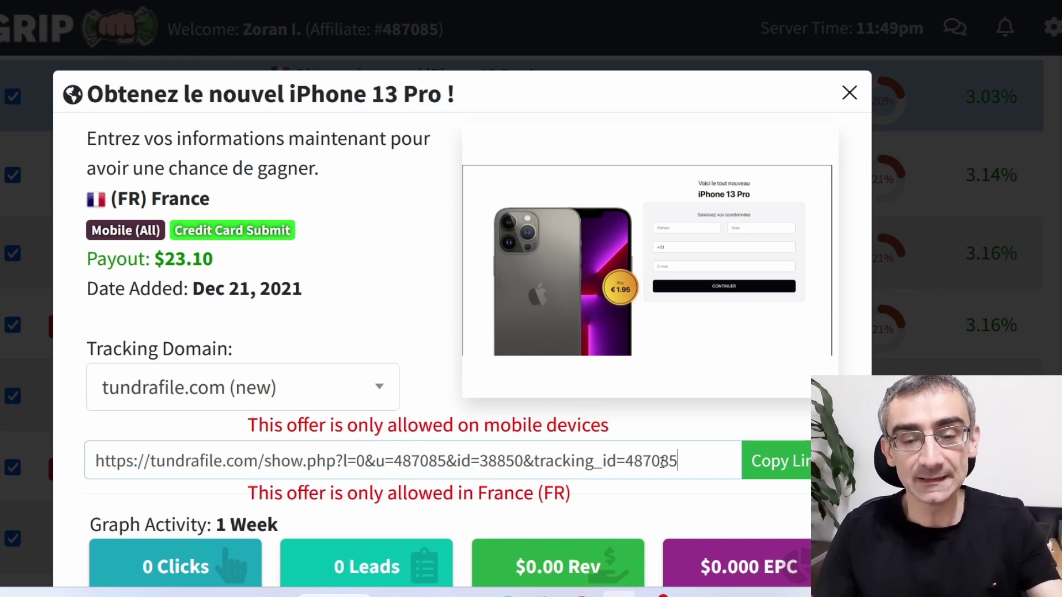
drag(680, 461, 83, 453)
key(ctrl+c)
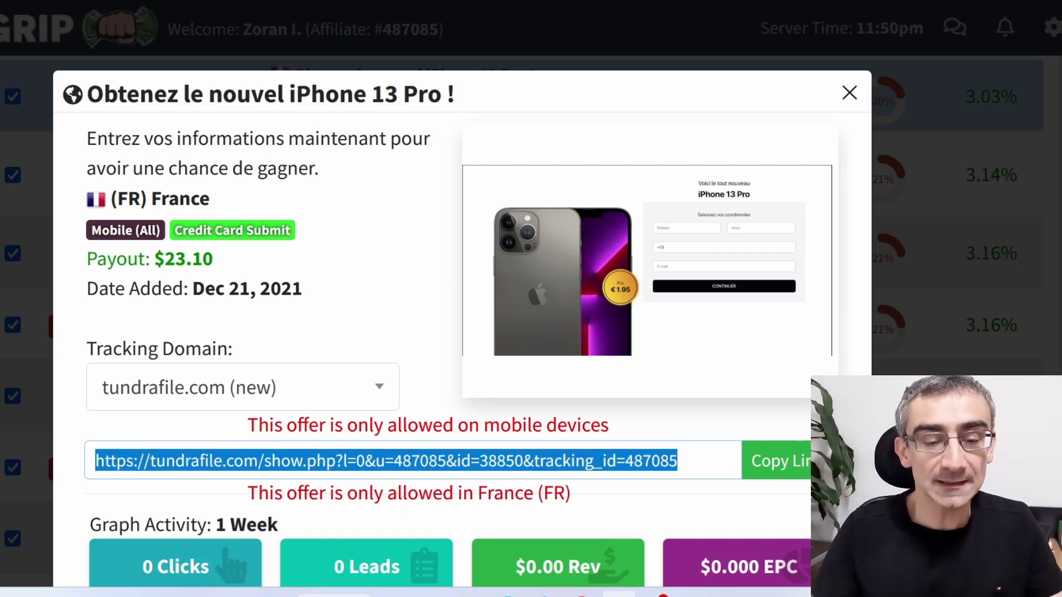
Open Notepad and paste the copied offer link into the empty document.
click(332, 596)
click(243, 100)
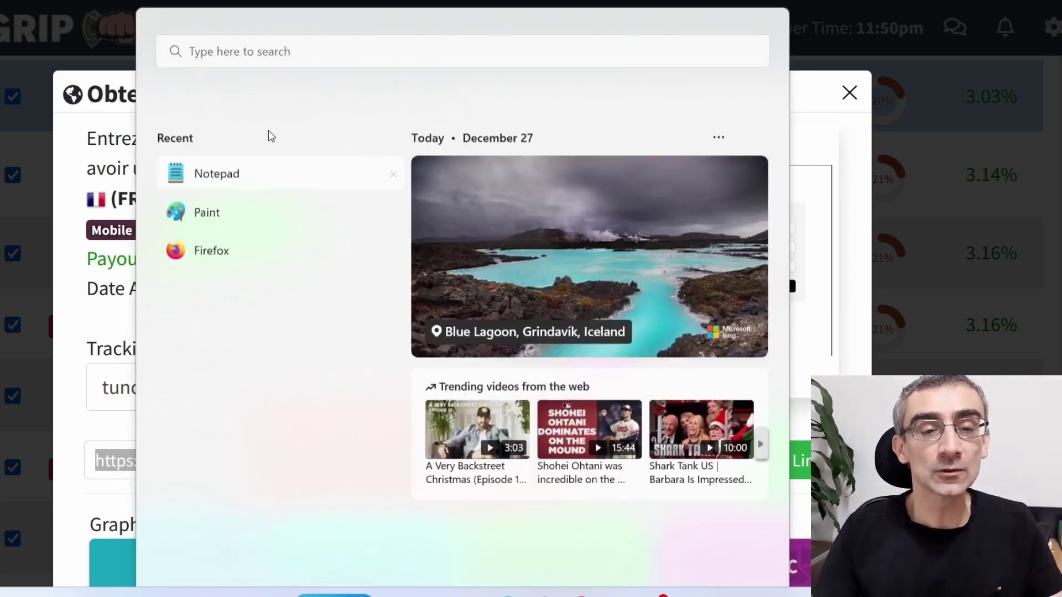
key(ctrl+v)
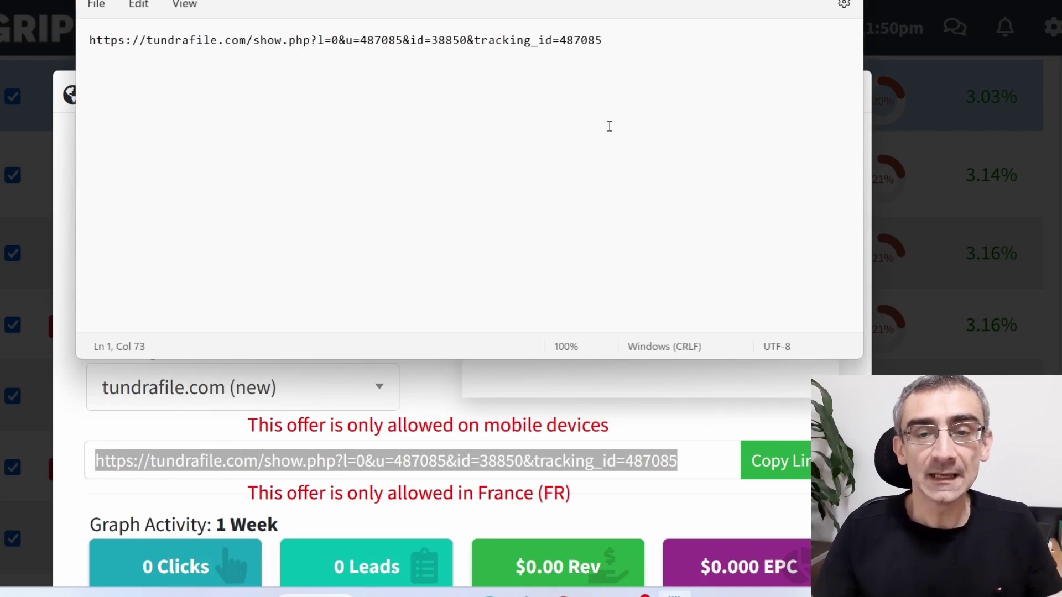
Copy the offer title "Obtenez le nouvel iPhone 13 Pro !" and paste it into Notepad below the link.
key(alt+Tab)
drag(457, 100, 90, 87)
key(ctrl+c)
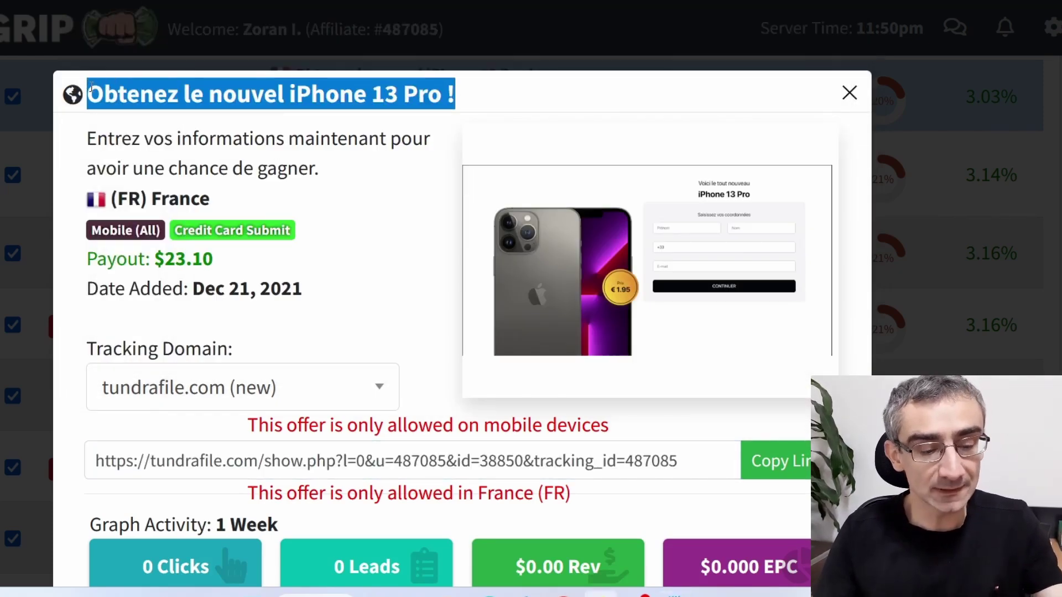
key(alt+Tab)
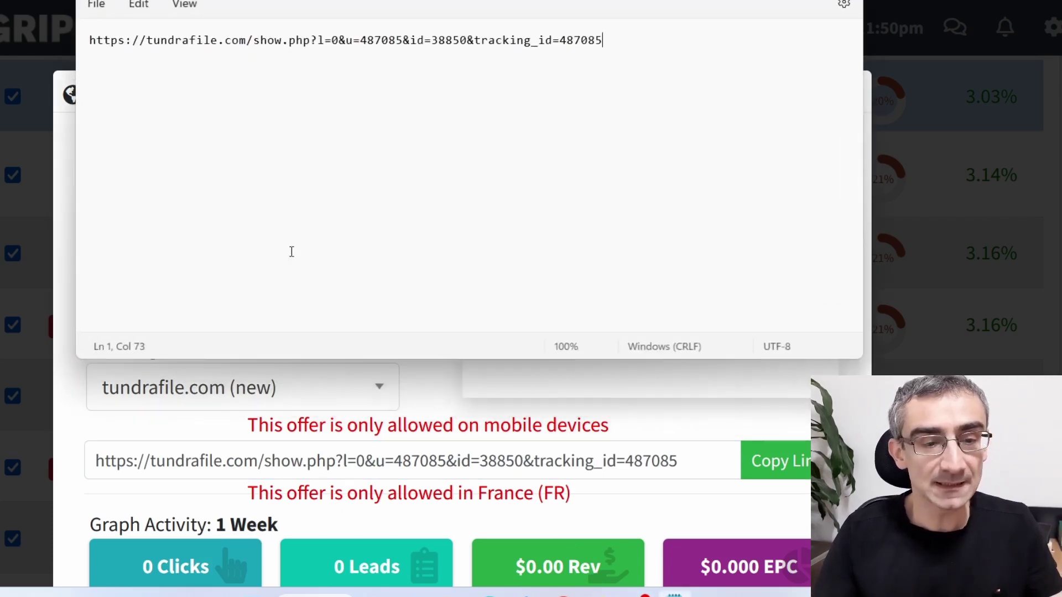
key(Return)
key(Return)
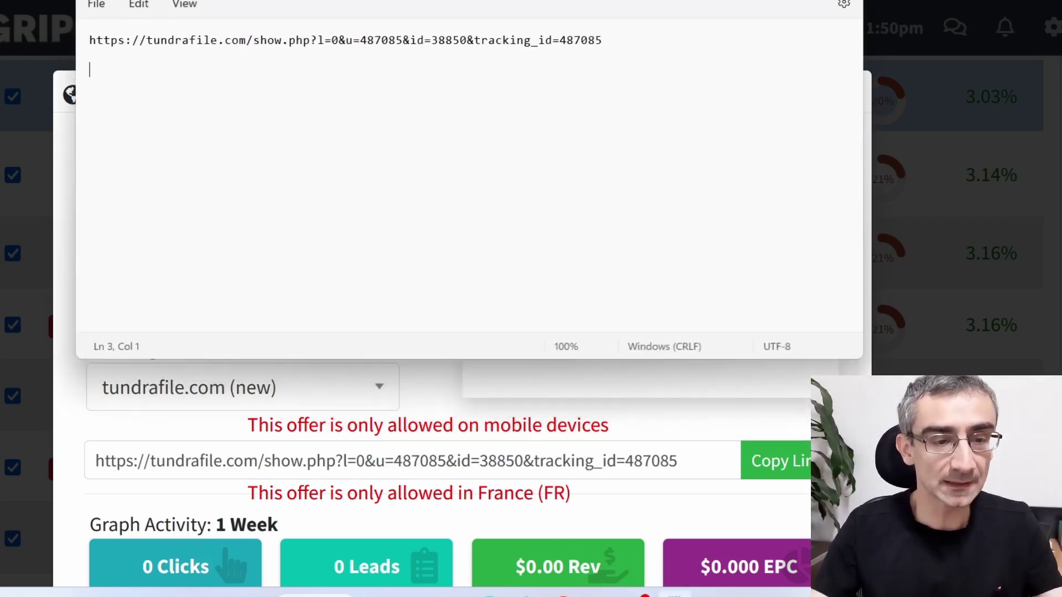
key(ctrl+v)
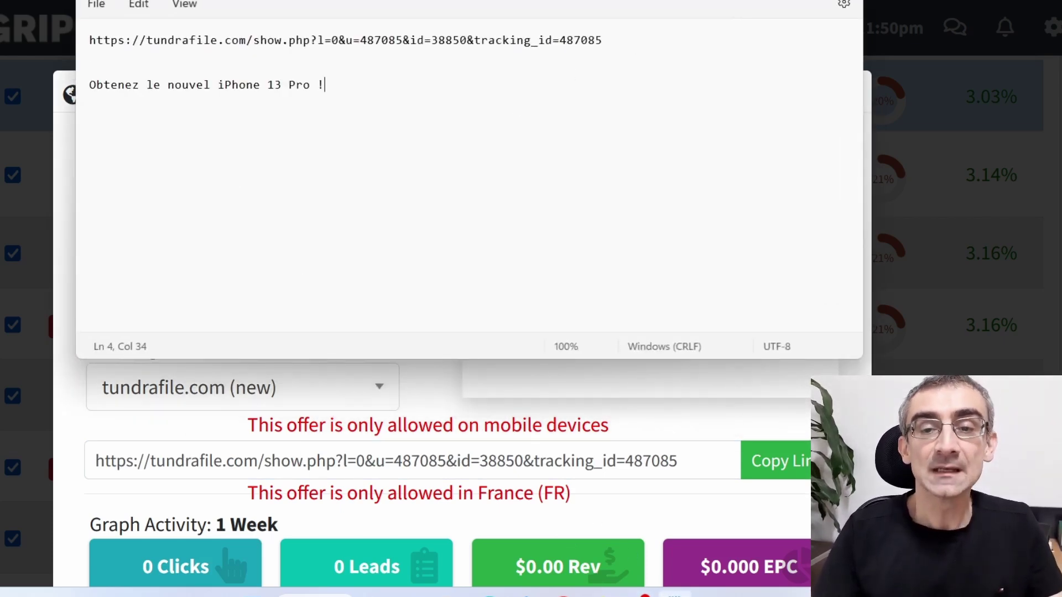
Switch to Canva and enter "twitter post" in the home page's template search.
key(alt+Tab)
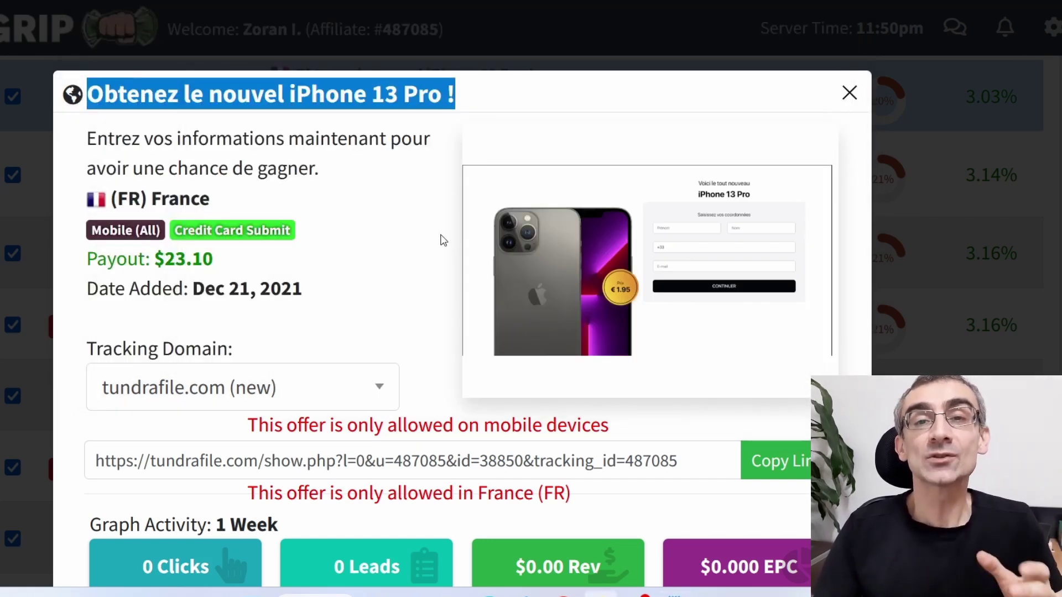
click(164, 1)
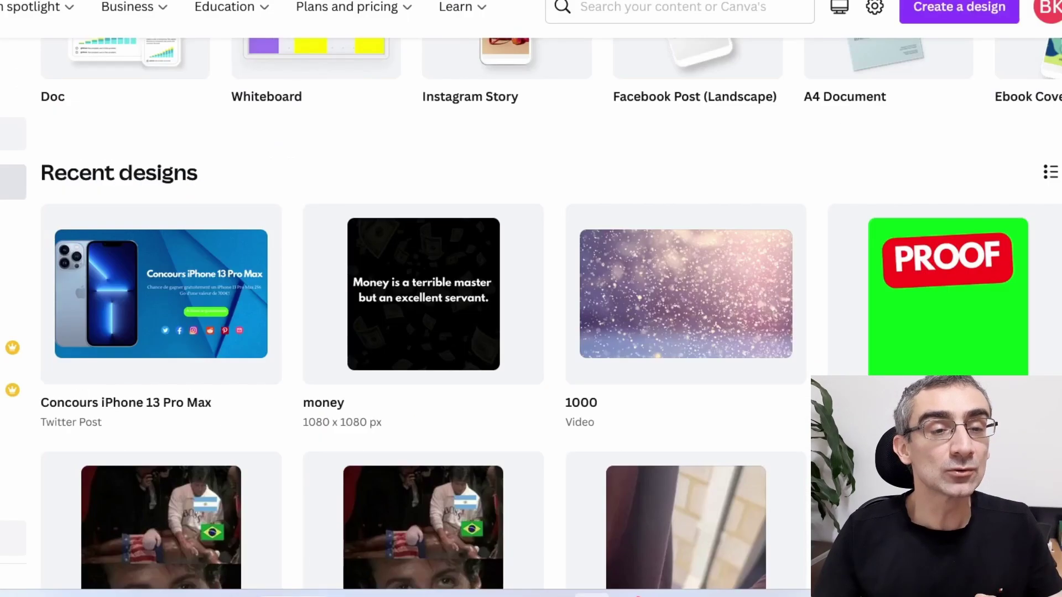
scroll(480, 171, up, 5)
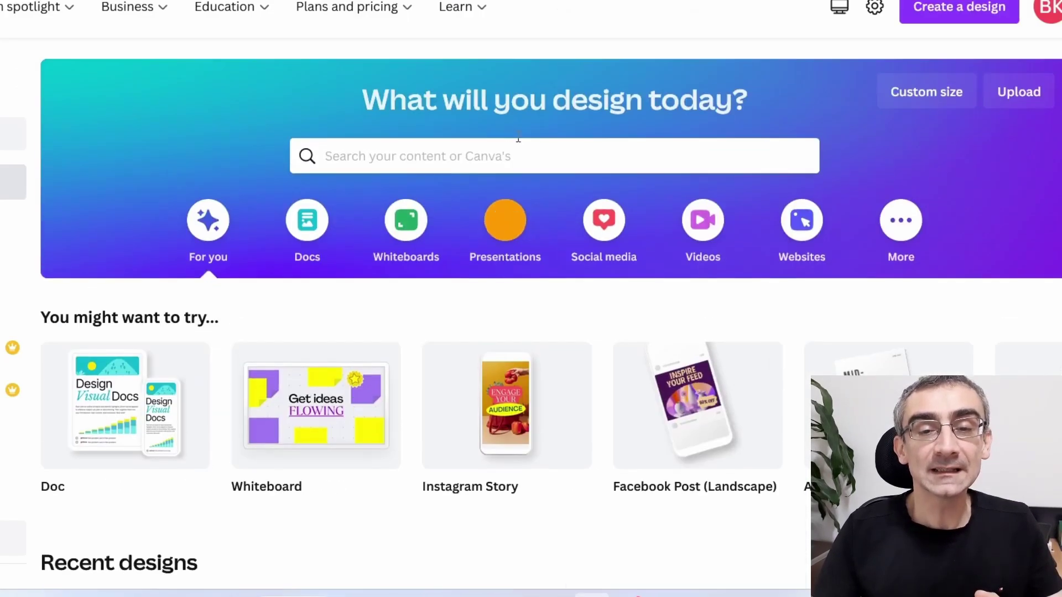
click(431, 161)
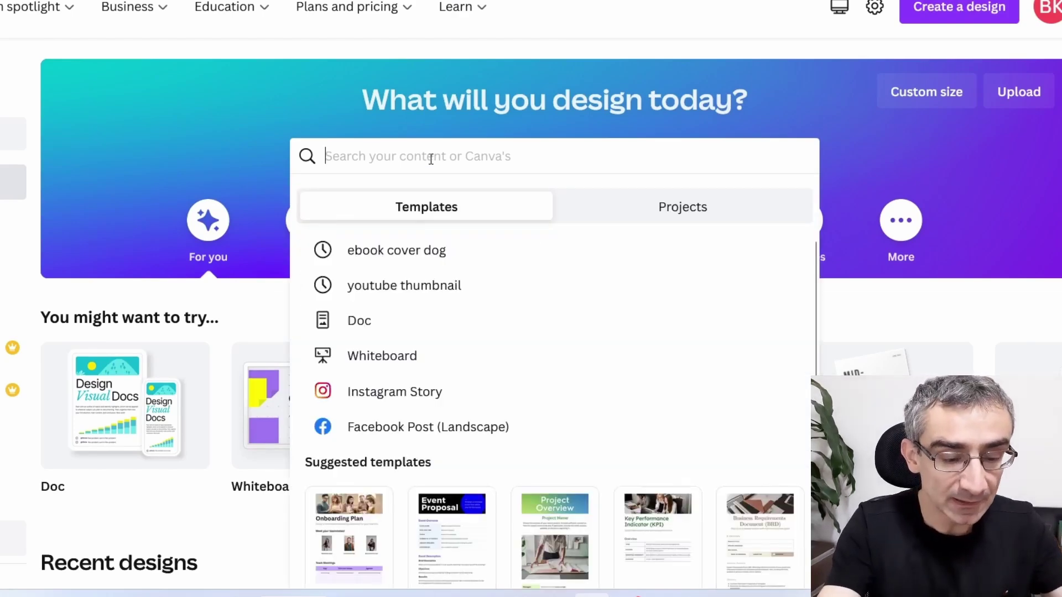
text(twitter)
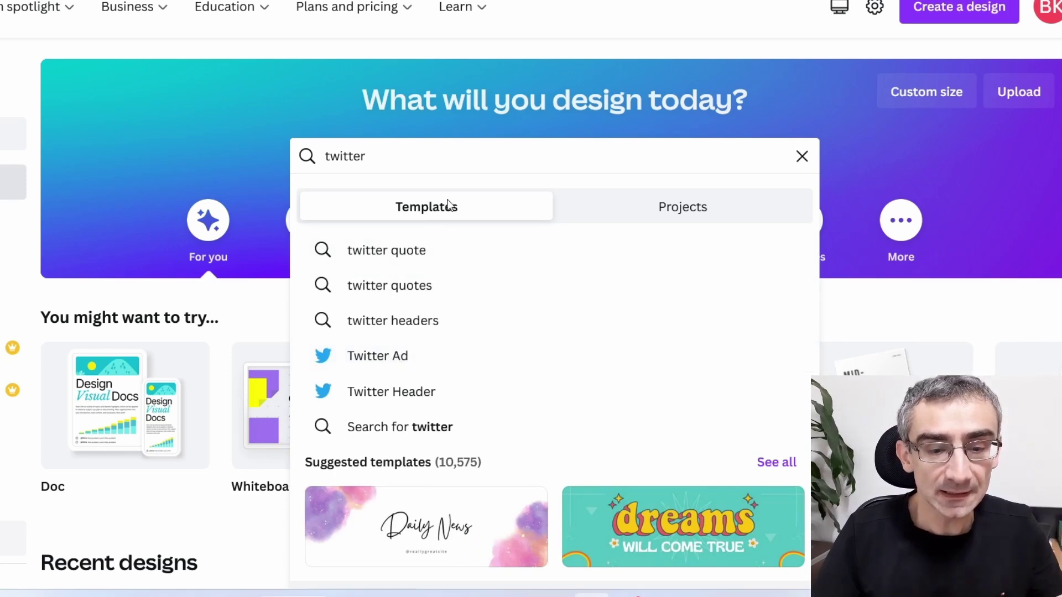
text( po)
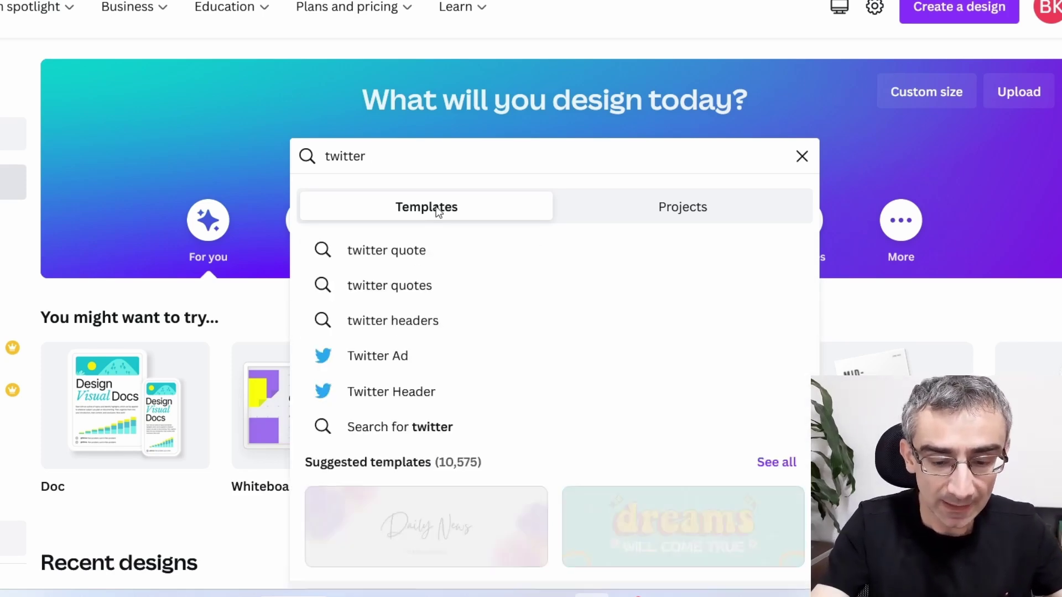
text(t)
key(BackSpace)
text(st)
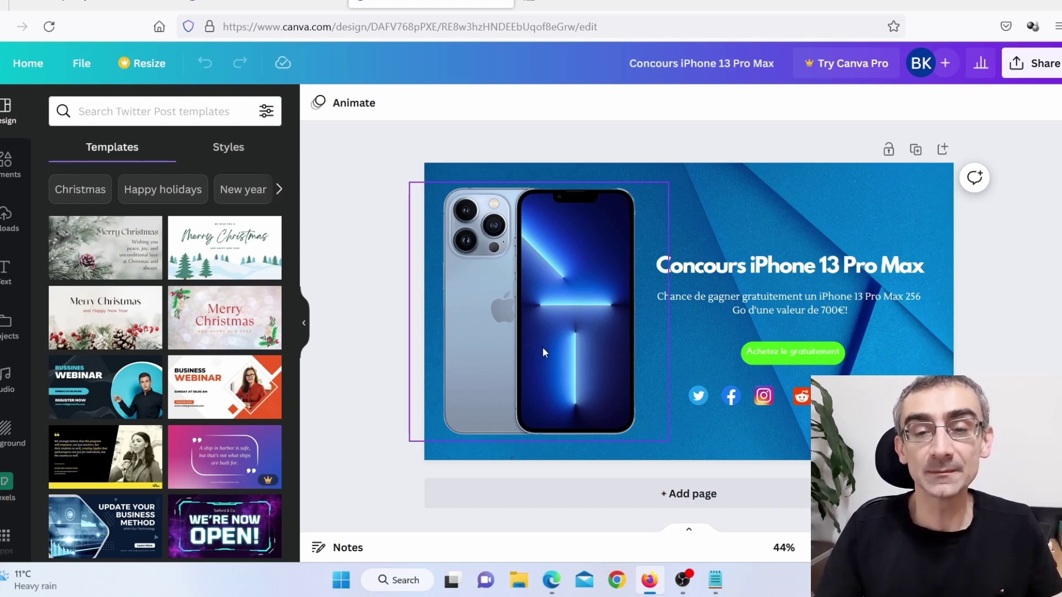
Download the finished "Concours iPhone 13 Pro Max" Twitter post design as a PNG.
click(676, 269)
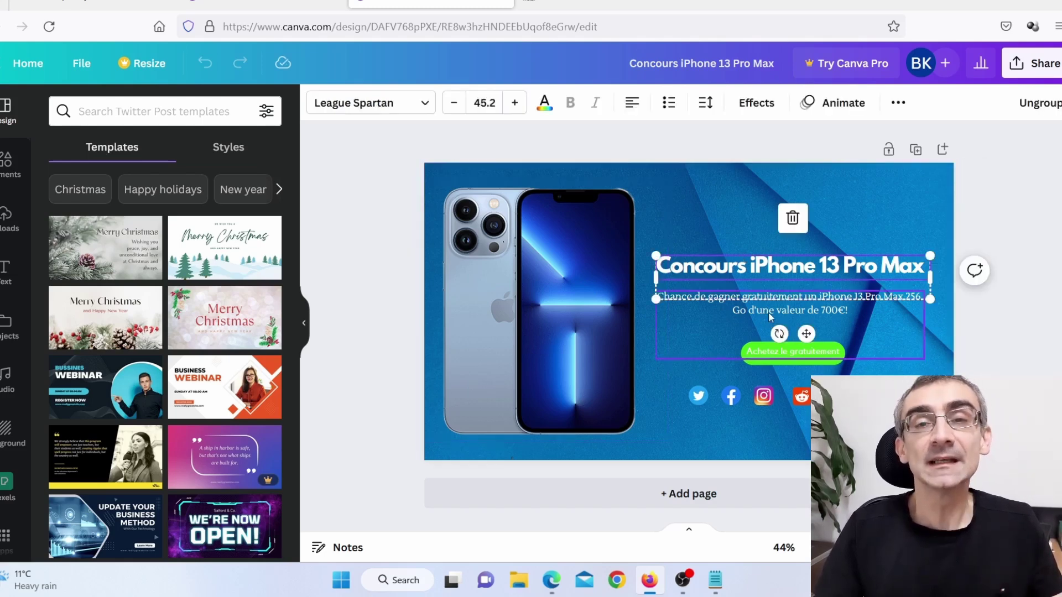
key(Escape)
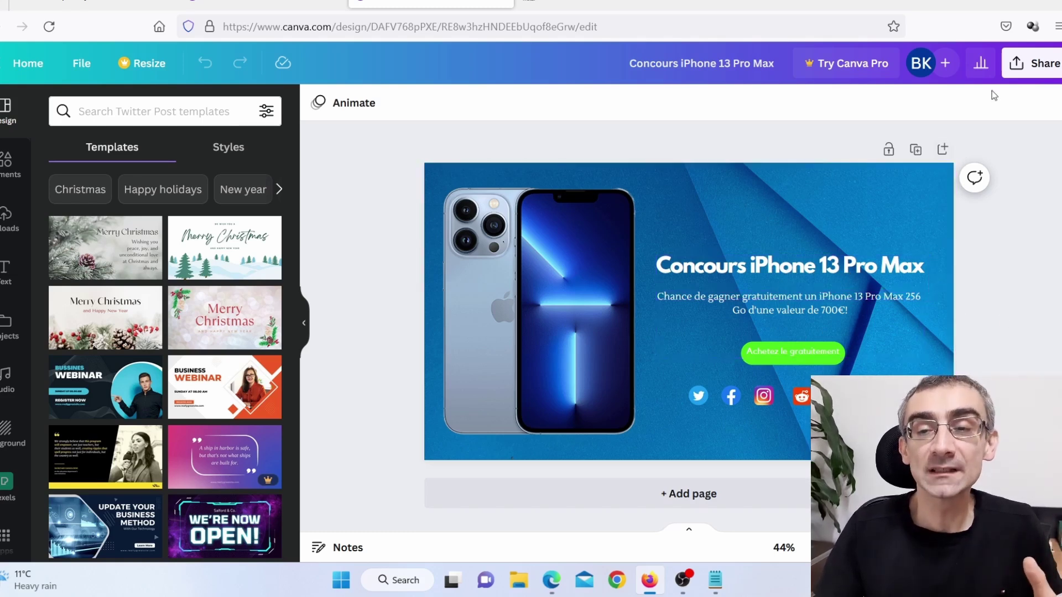
click(1033, 63)
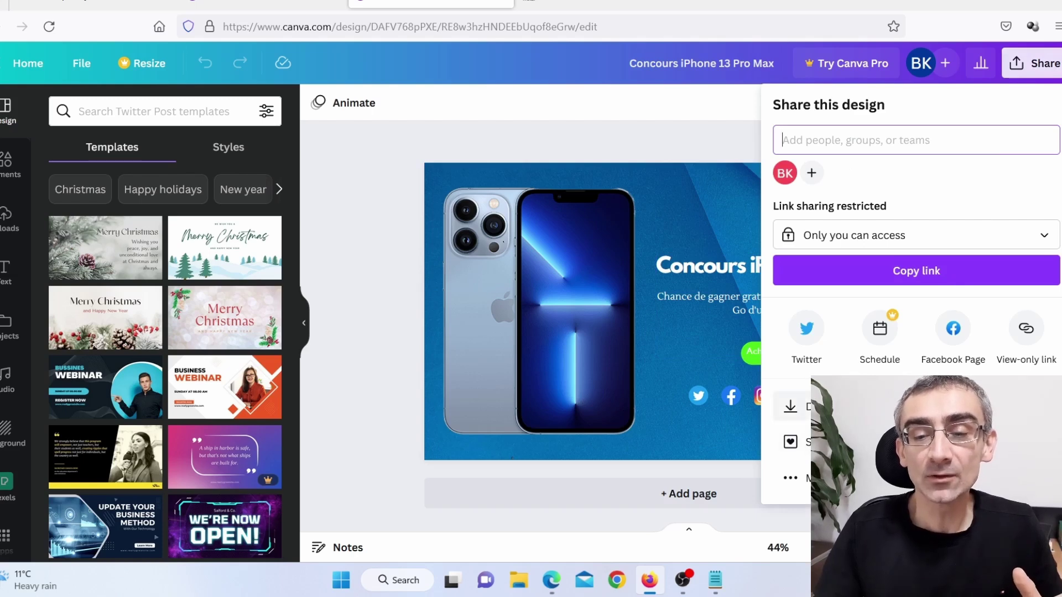
click(789, 410)
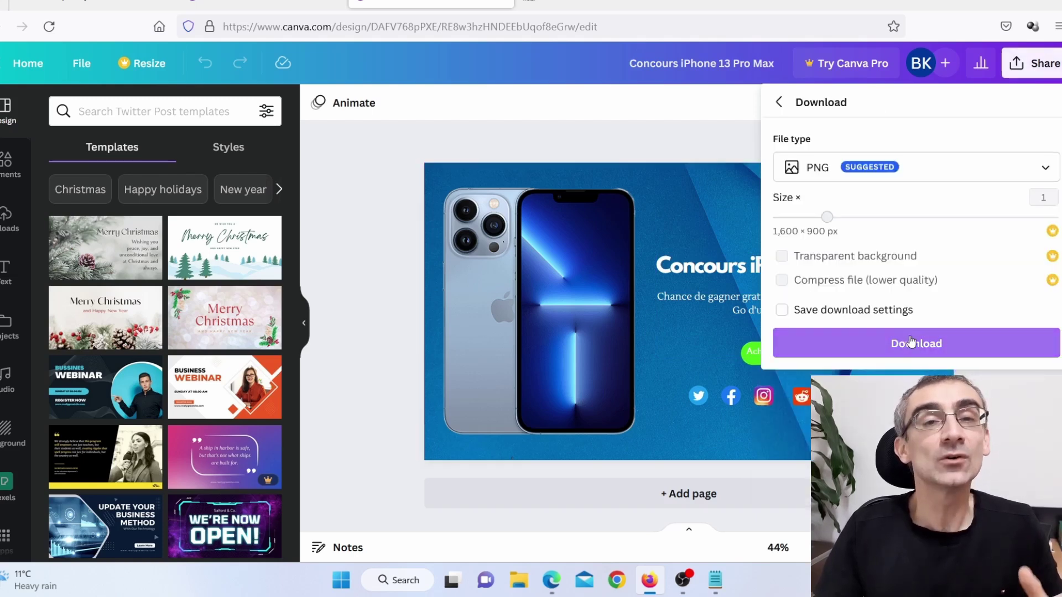
click(913, 343)
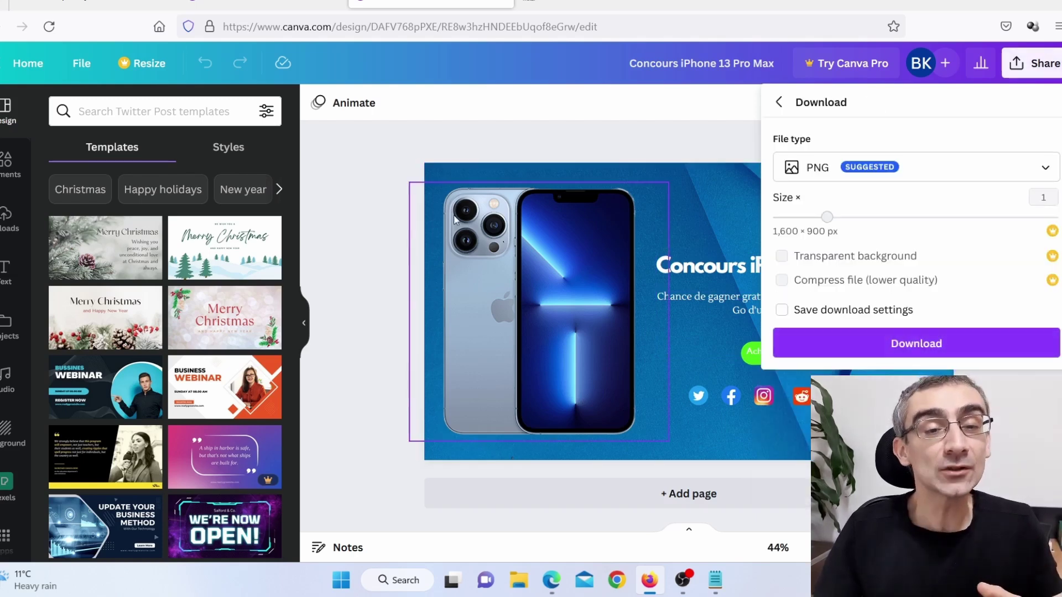
Switch to Twitter and enter the offer title "Obtenez le nouvel iPhone 13 Pro !" as the text of a new tweet.
click(553, 582)
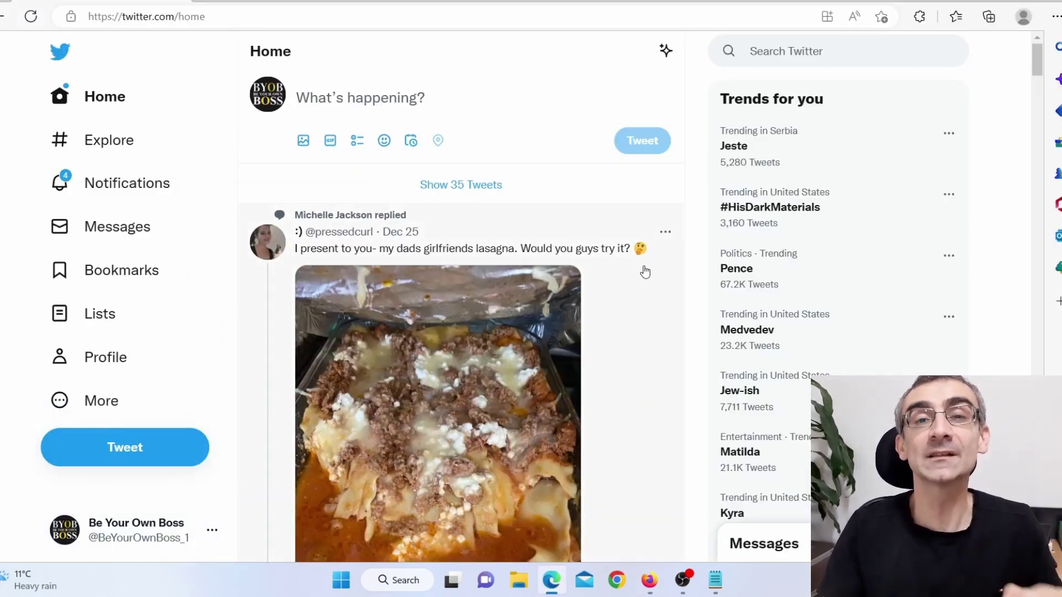
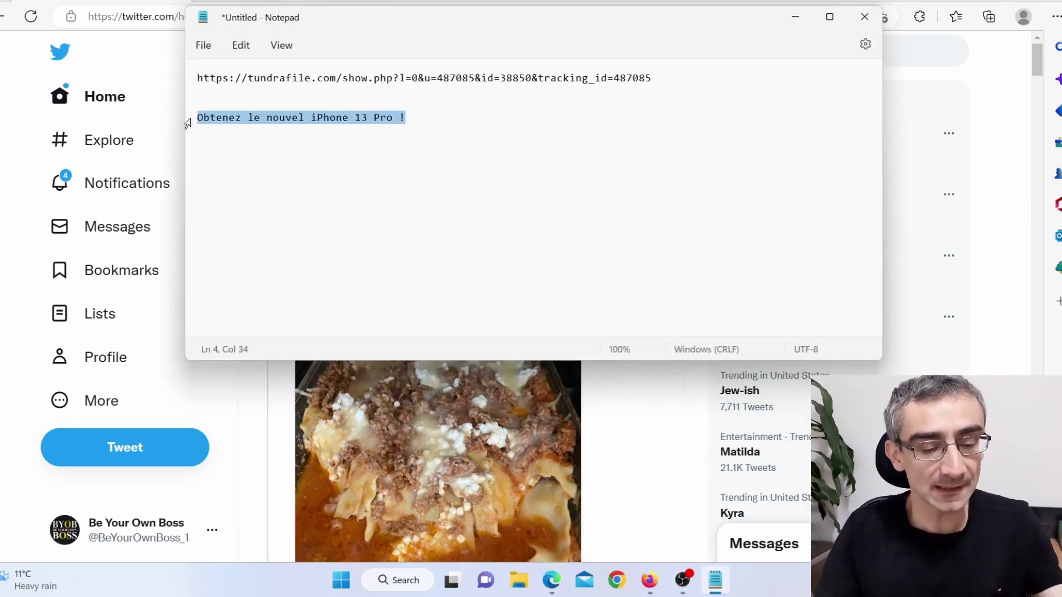
key(alt+Tab)
click(365, 98)
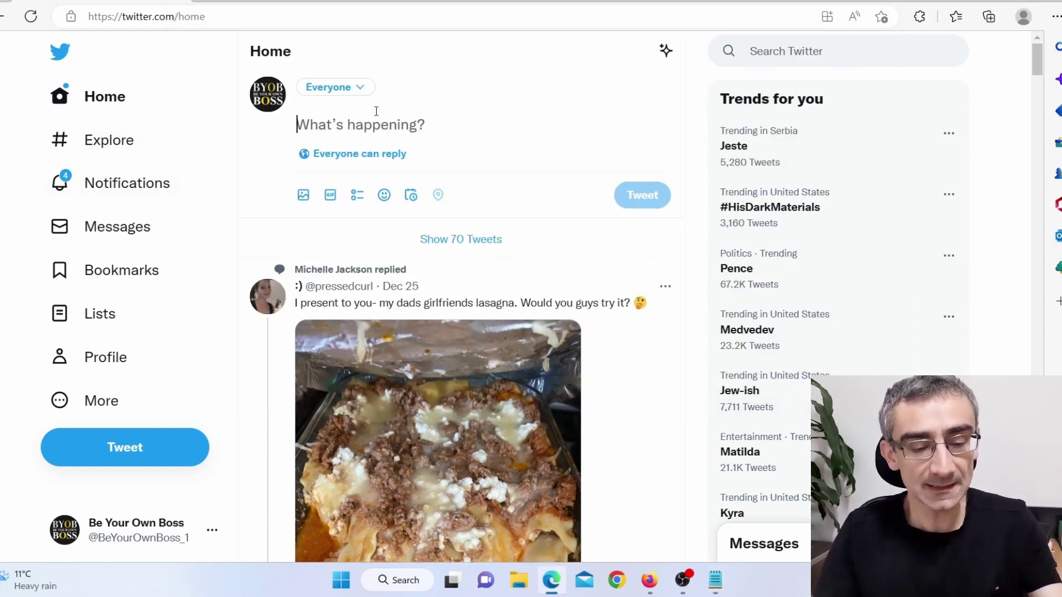
text(Obtenez le nouvel iPhone 13 Pro !)
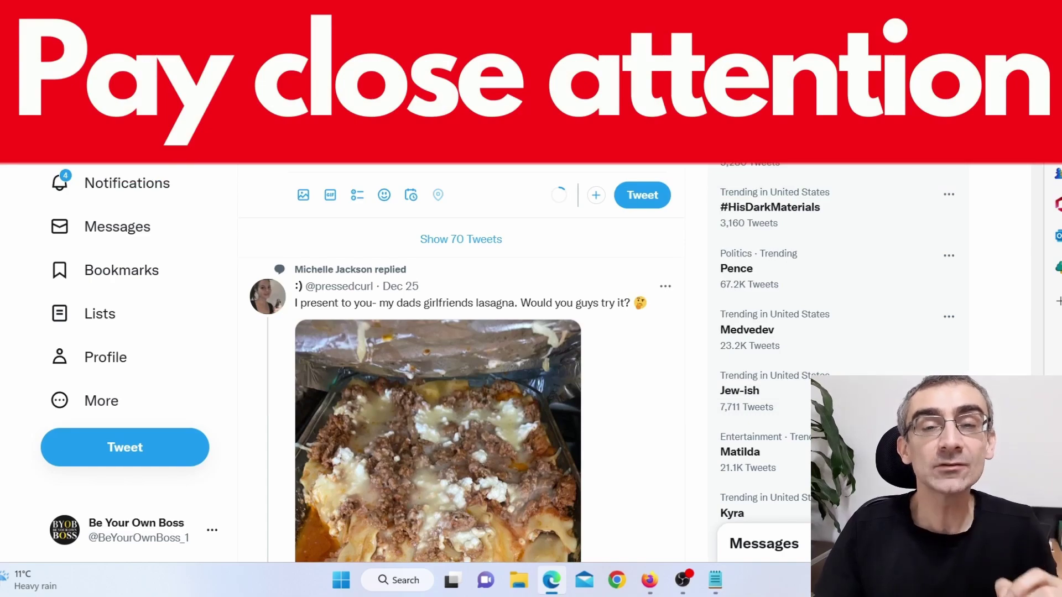
Attach the downloaded iPhone 13 Pro Max contest image to the tweet.
click(304, 195)
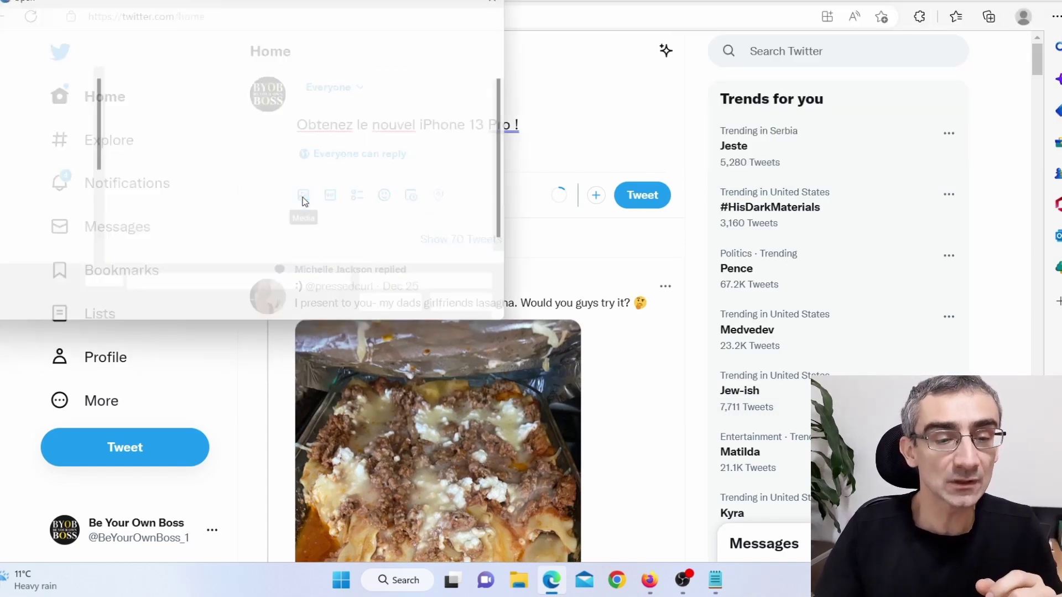
click(460, 139)
double_click(459, 139)
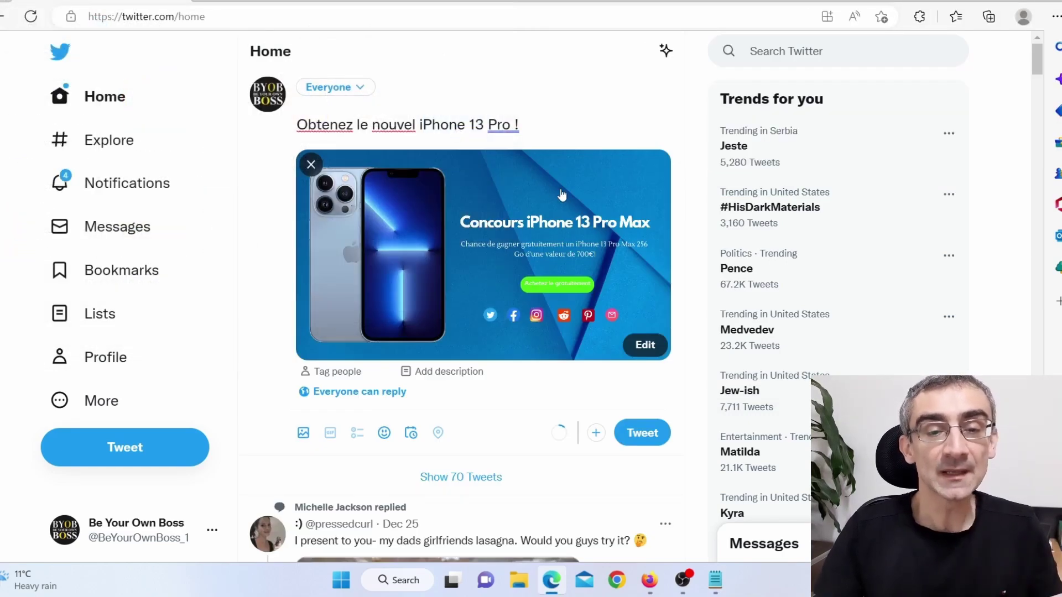
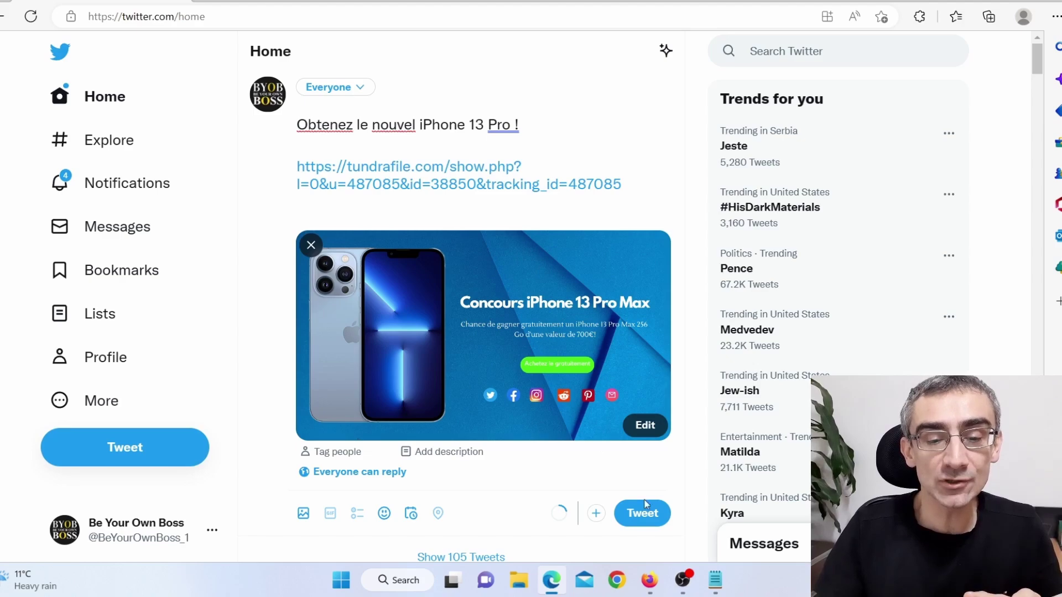
Publish the tweet containing the offer title, link and image, and open its own page.
click(646, 517)
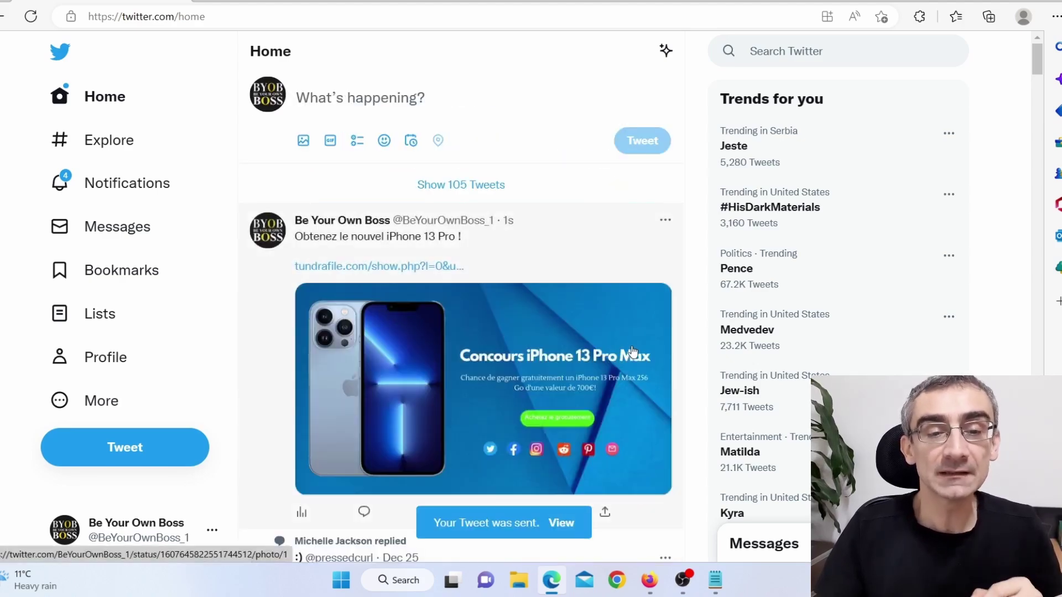
click(505, 220)
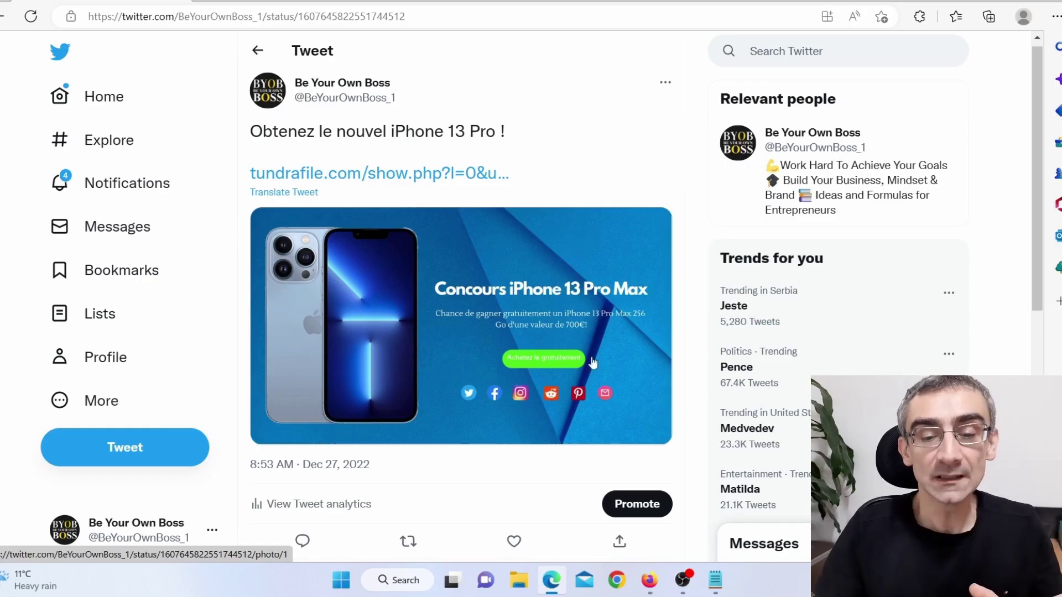
Switch to the AddMeFast site and review the free-points categories for the various social networks.
click(649, 578)
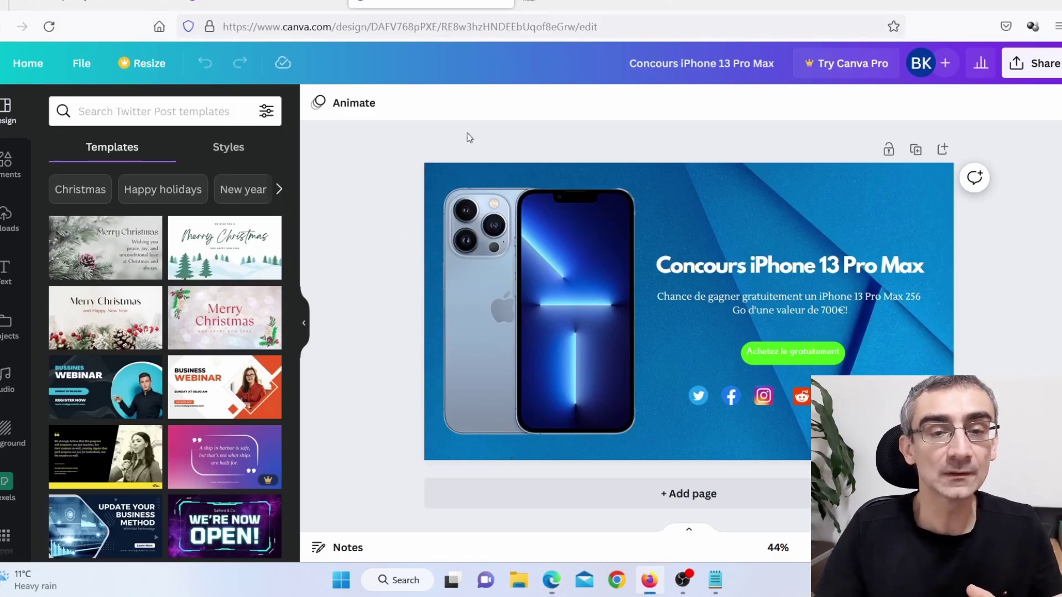
click(599, 5)
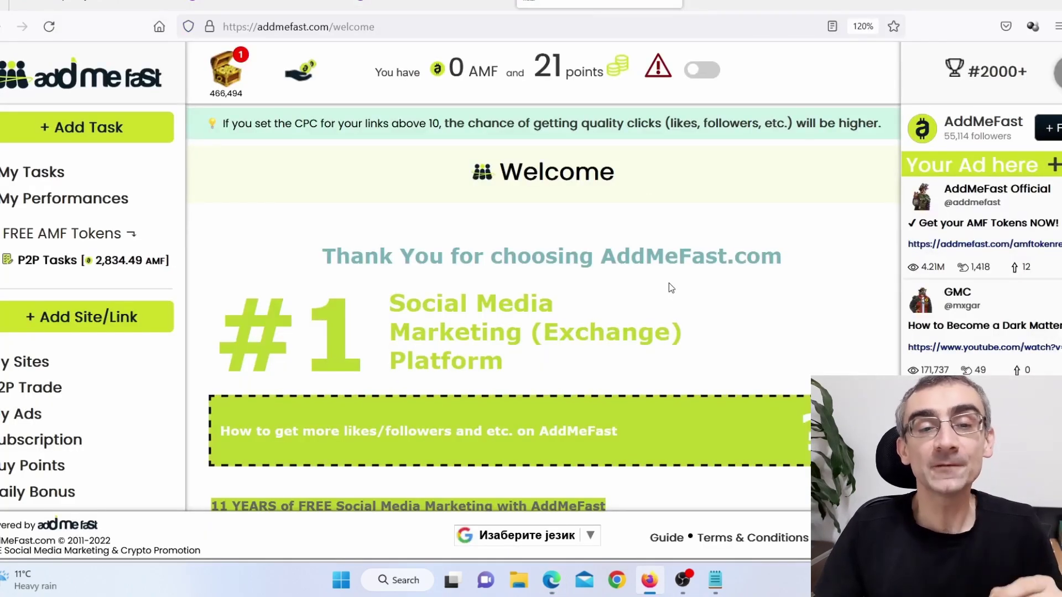
scroll(91, 291, down, 6)
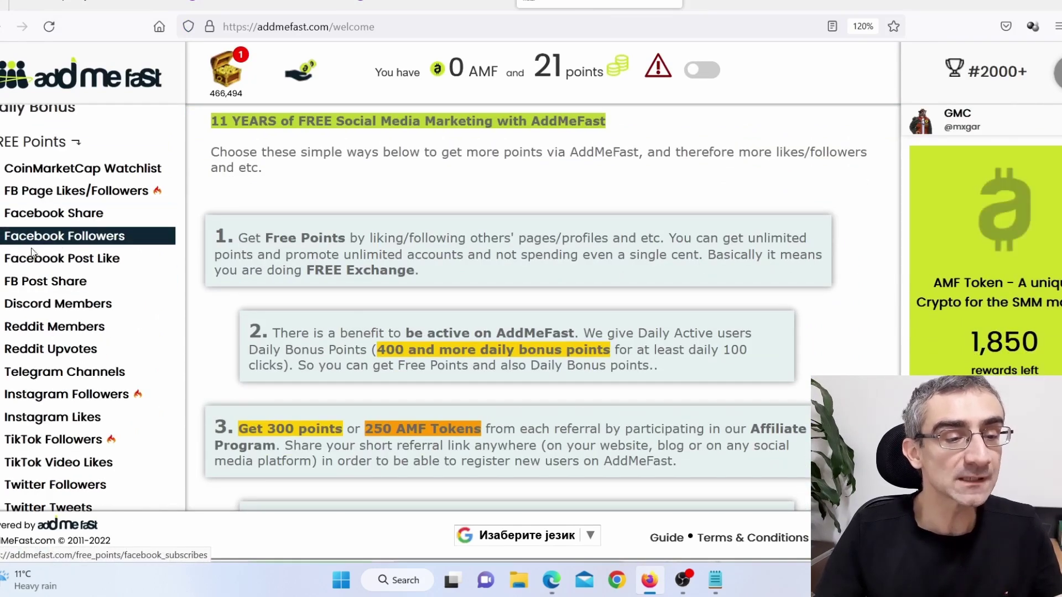
scroll(94, 293, down, 3)
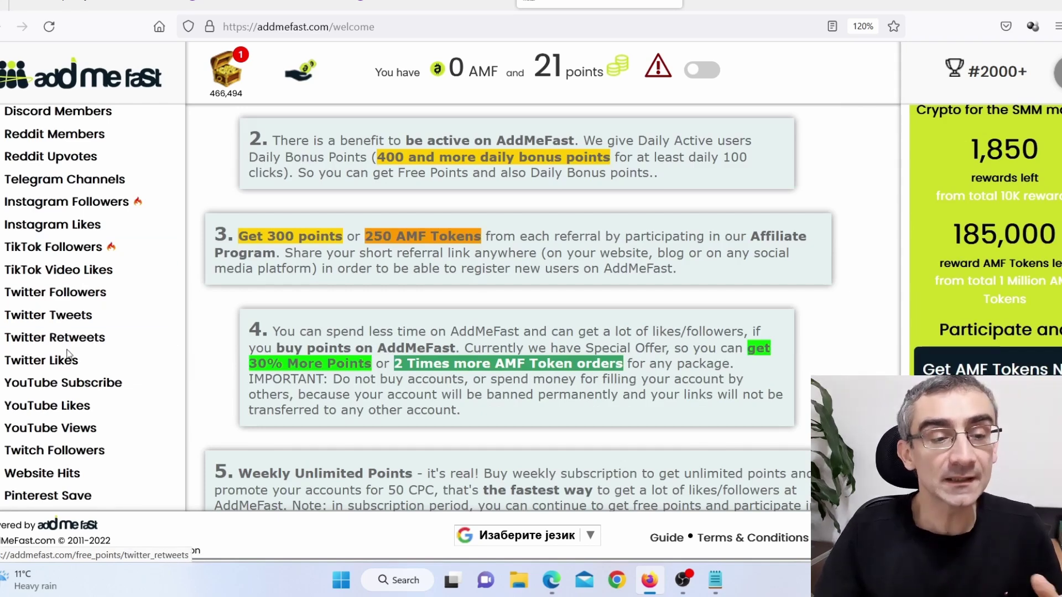
scroll(129, 339, down, 3)
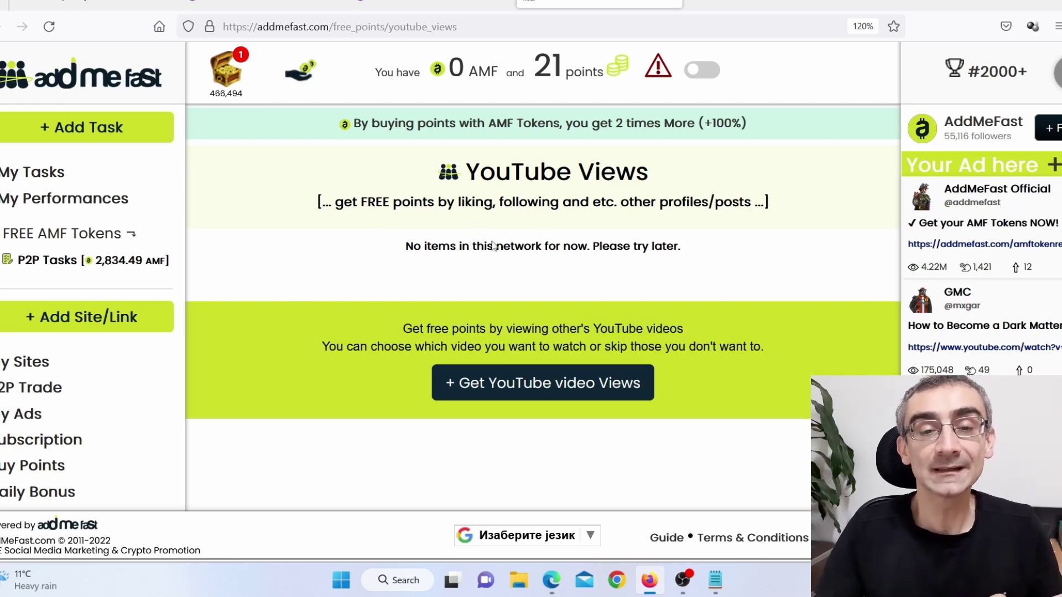
scroll(80, 332, down, 10)
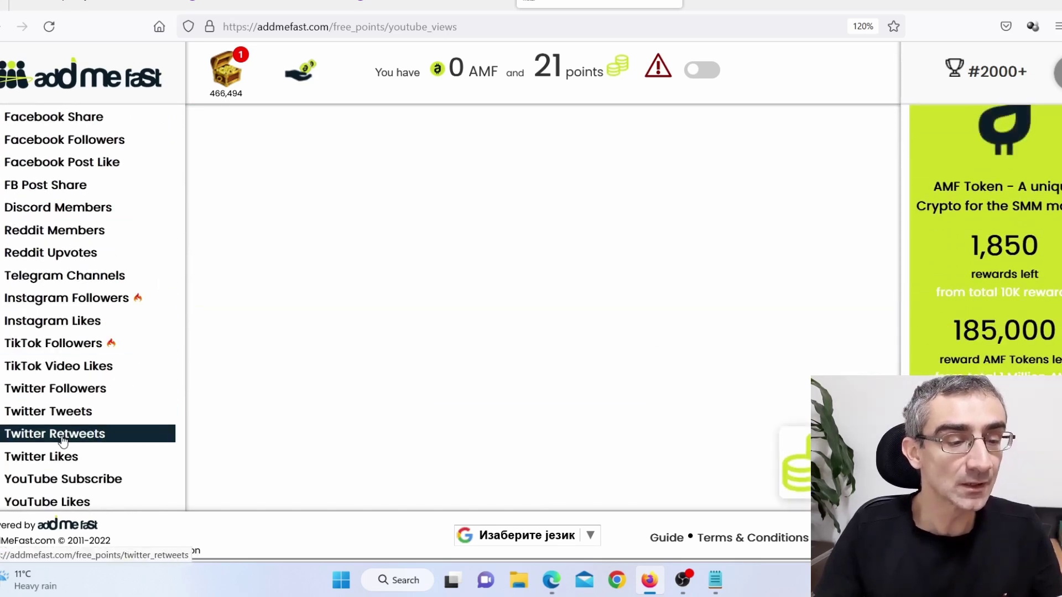
Open the Instagram Followers free-points task and examine the points offered for following the listed account.
click(48, 300)
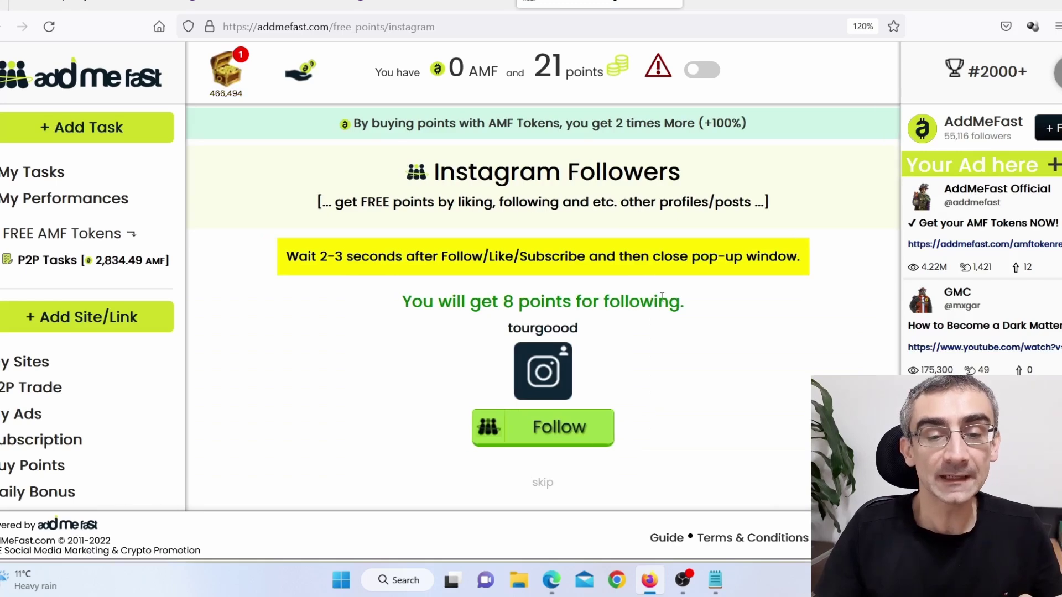
scroll(620, 288, down, 2)
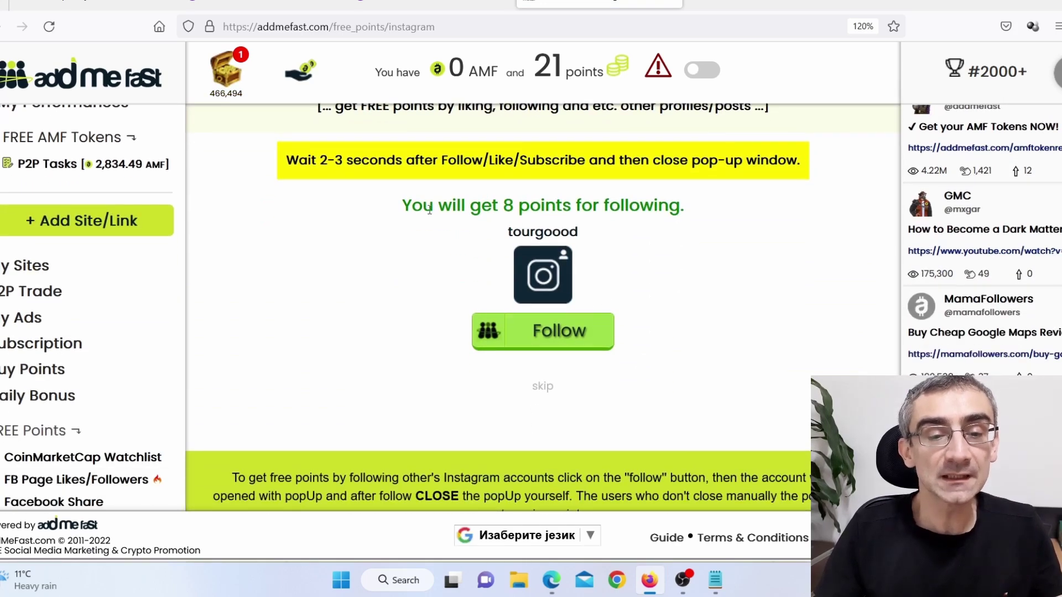
drag(402, 206, 720, 215)
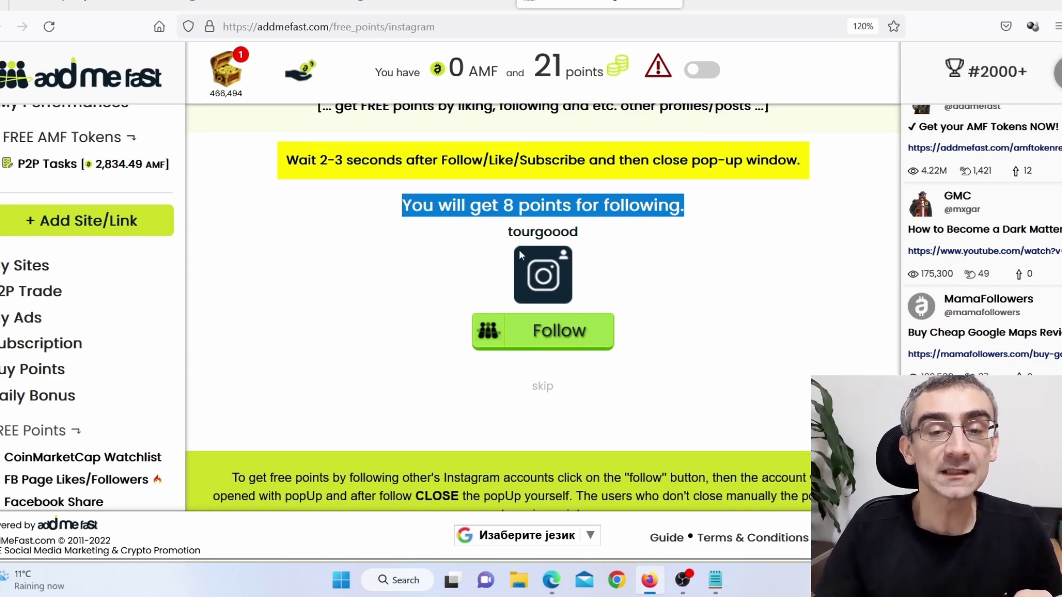
drag(522, 232, 604, 228)
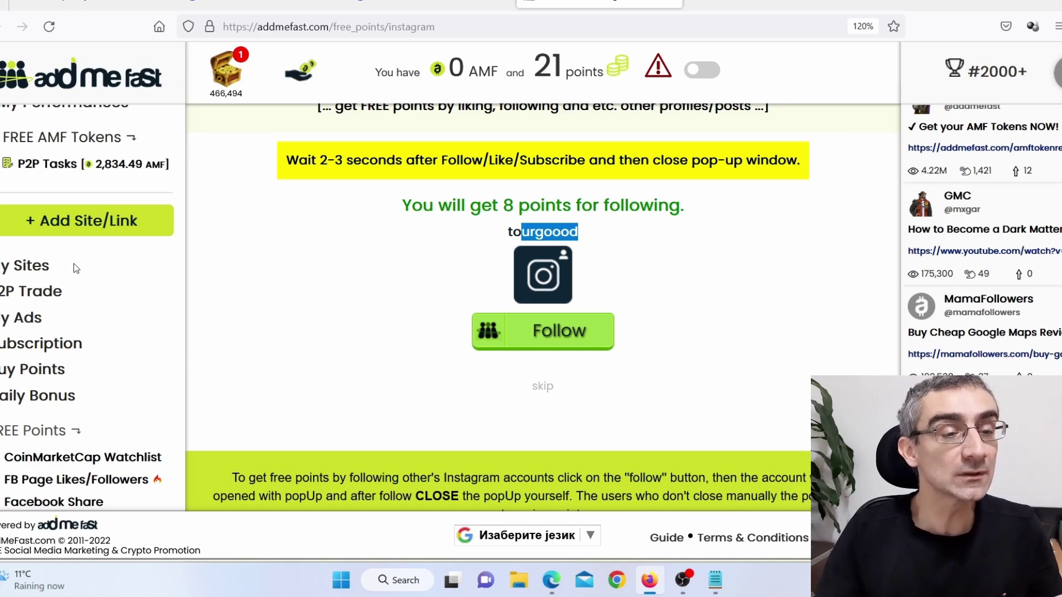
Start adding a new site/link on AddMeFast, enlarge the page, and set the content type to Twitter Retweets.
click(76, 229)
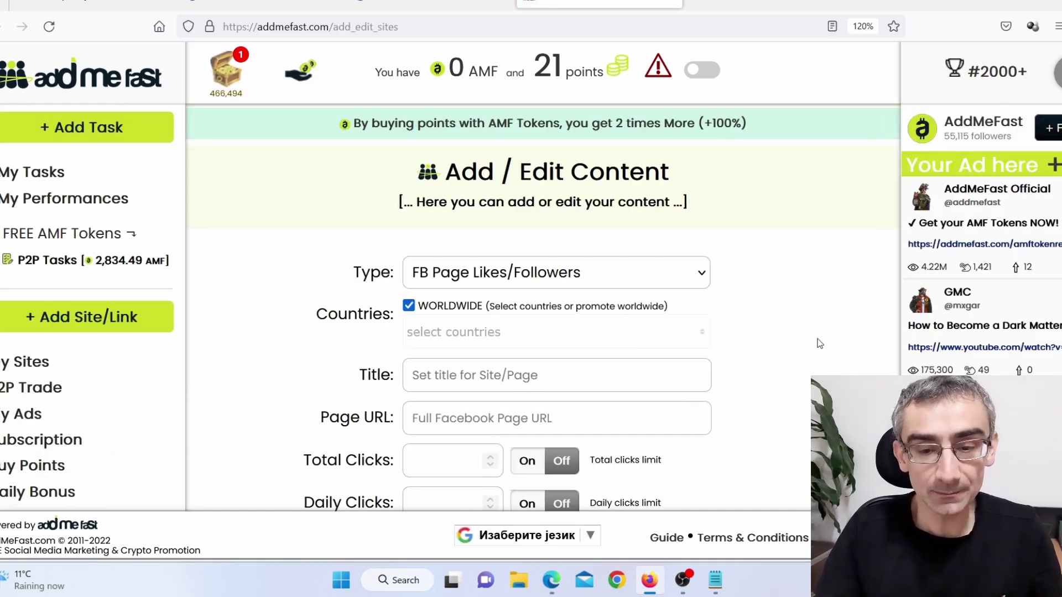
key(ctrl+minus)
key(ctrl+plus)
key(ctrl+plus)
key(ctrl+plus)
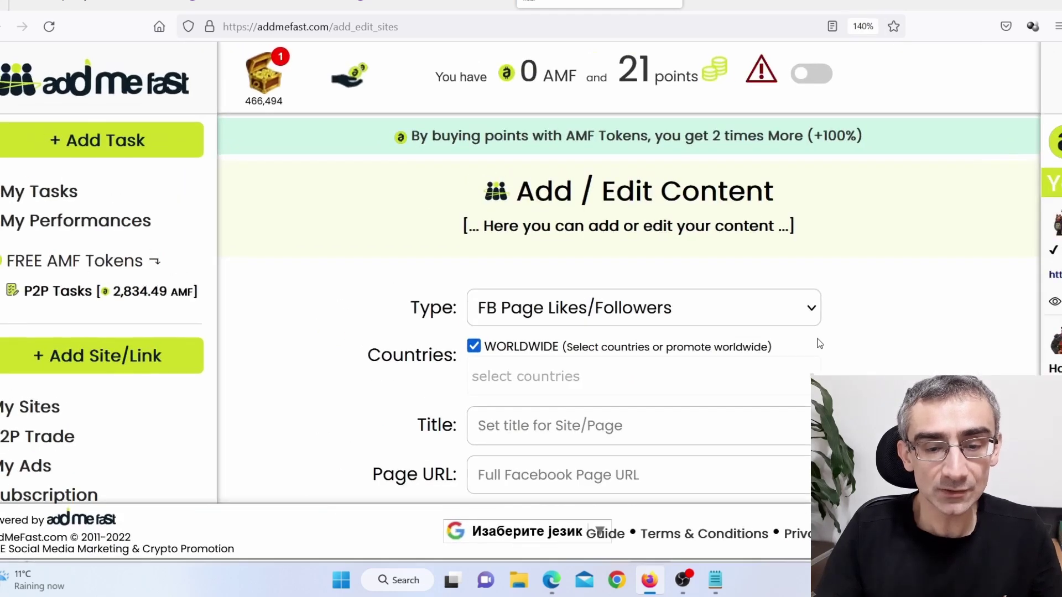
scroll(955, 337, down, 2)
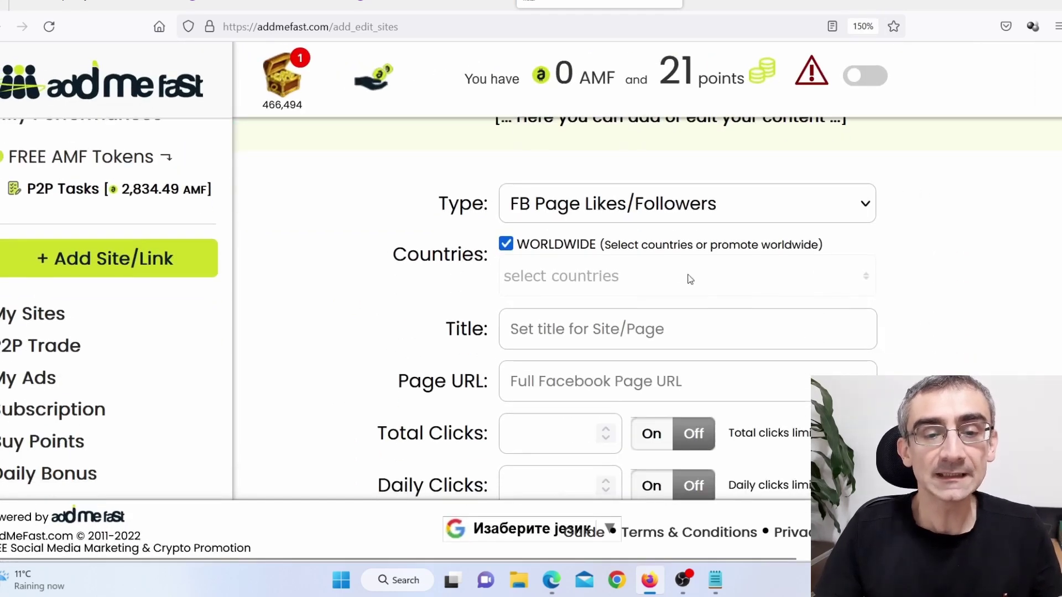
click(589, 220)
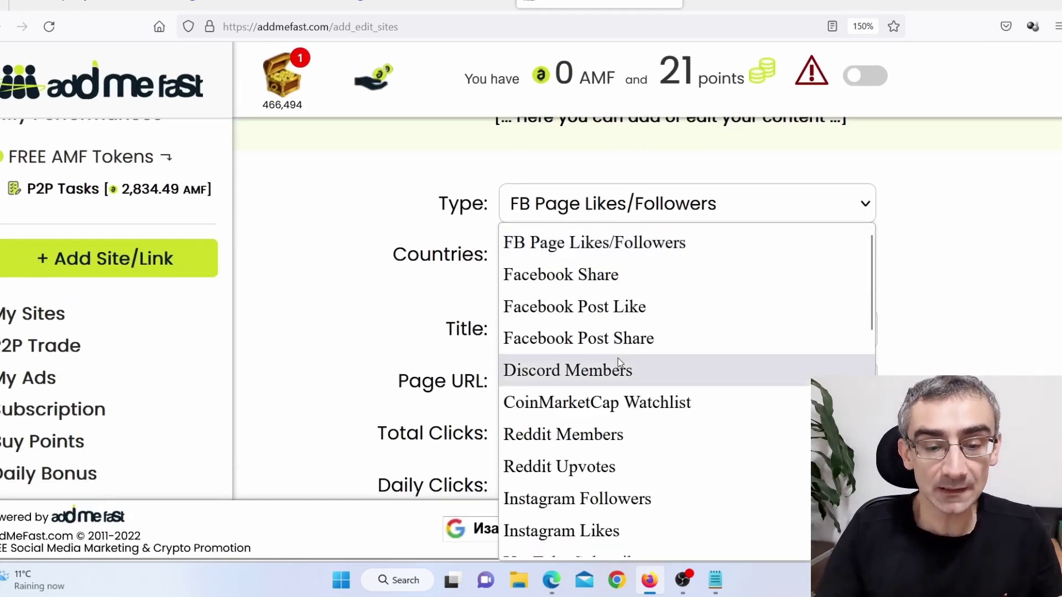
scroll(619, 359, down, 5)
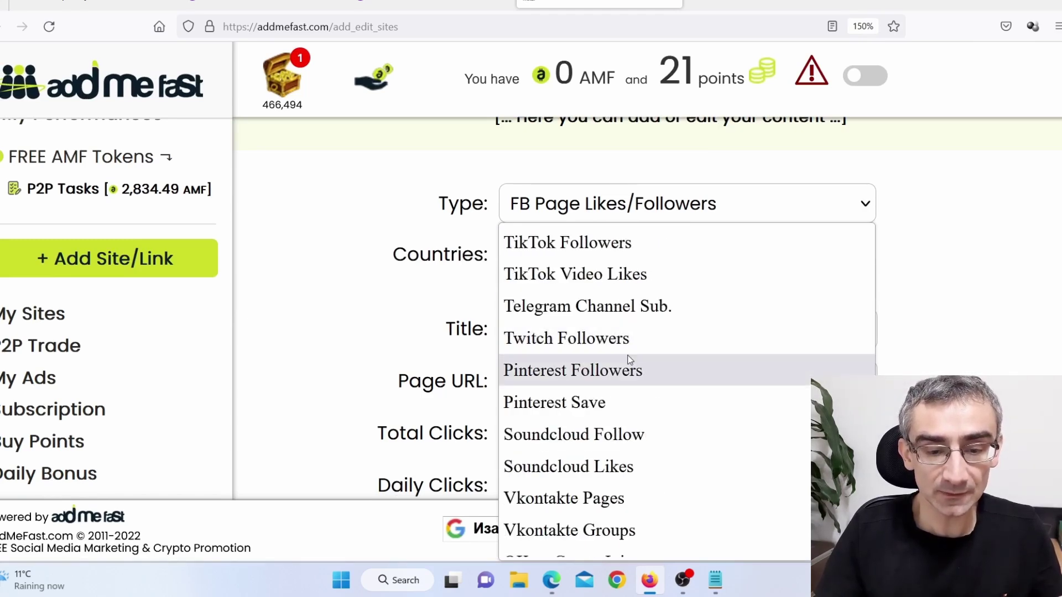
scroll(650, 370, up, 5)
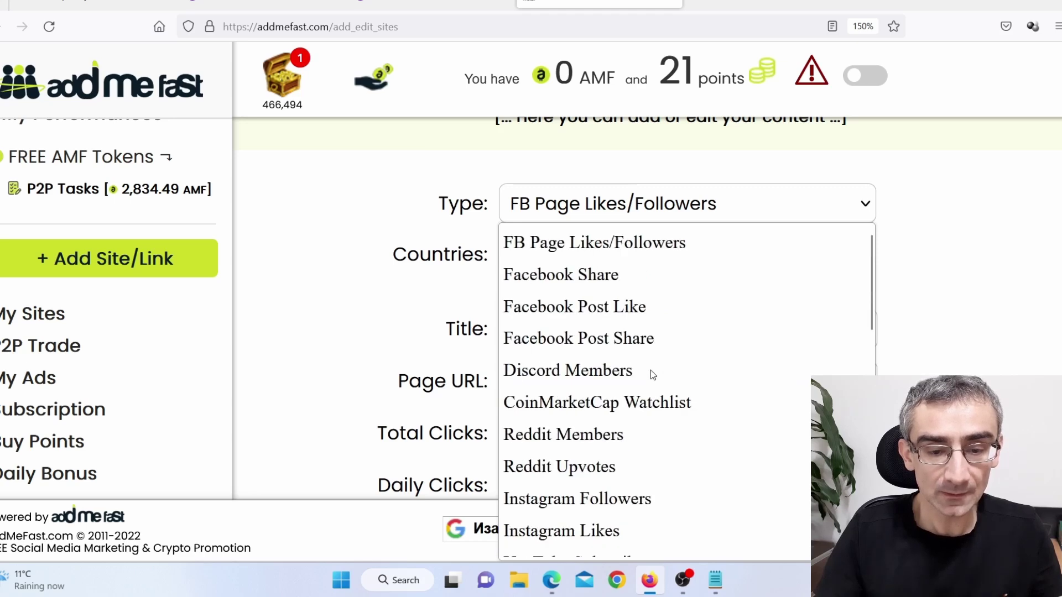
scroll(651, 370, down, 4)
scroll(650, 370, down, 3)
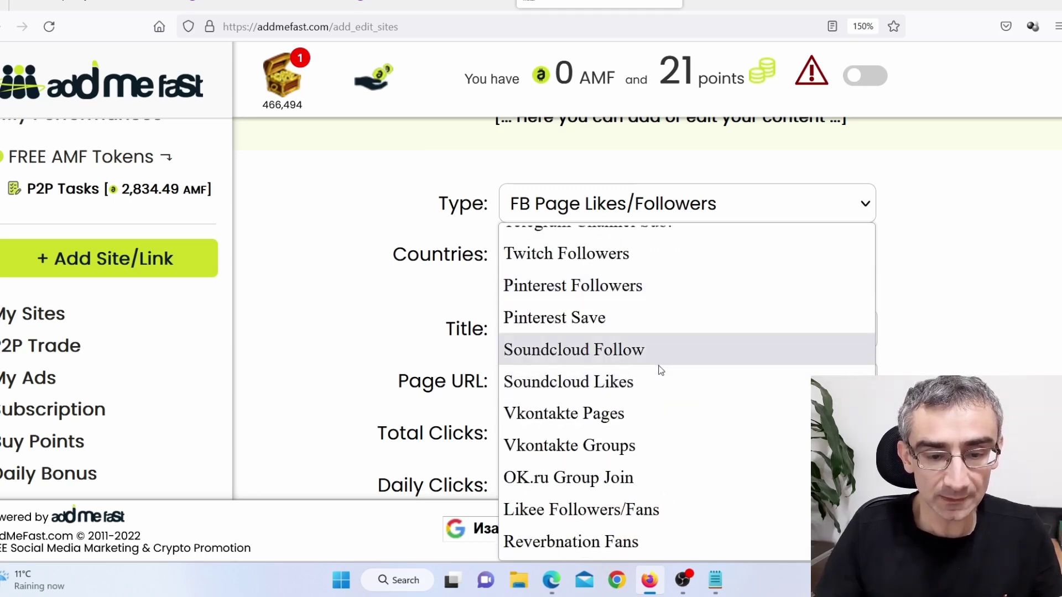
scroll(660, 370, up, 3)
click(606, 443)
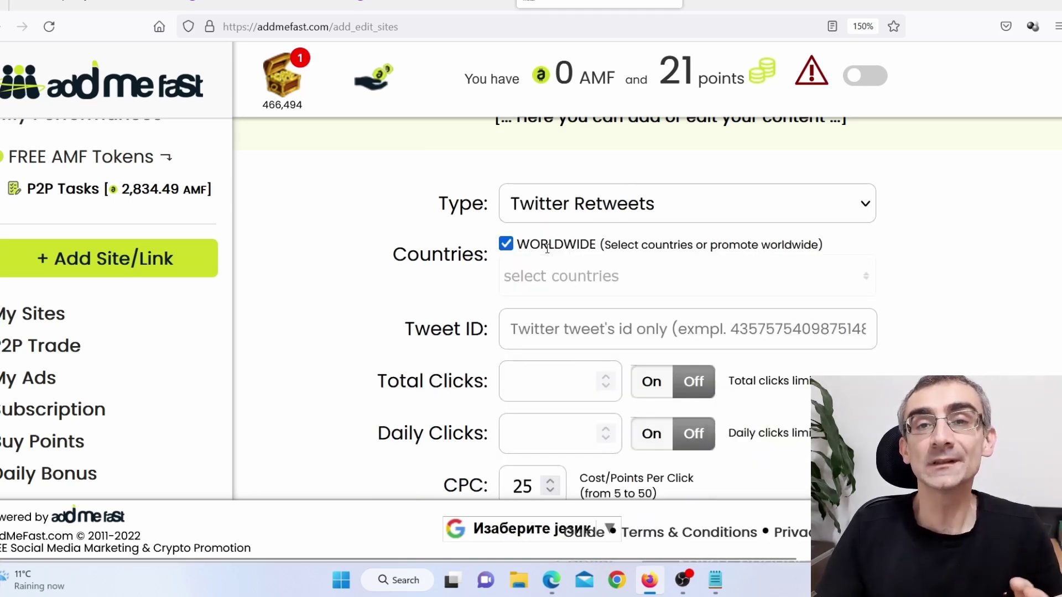
Turn off worldwide promotion and select France as the only target country.
click(506, 245)
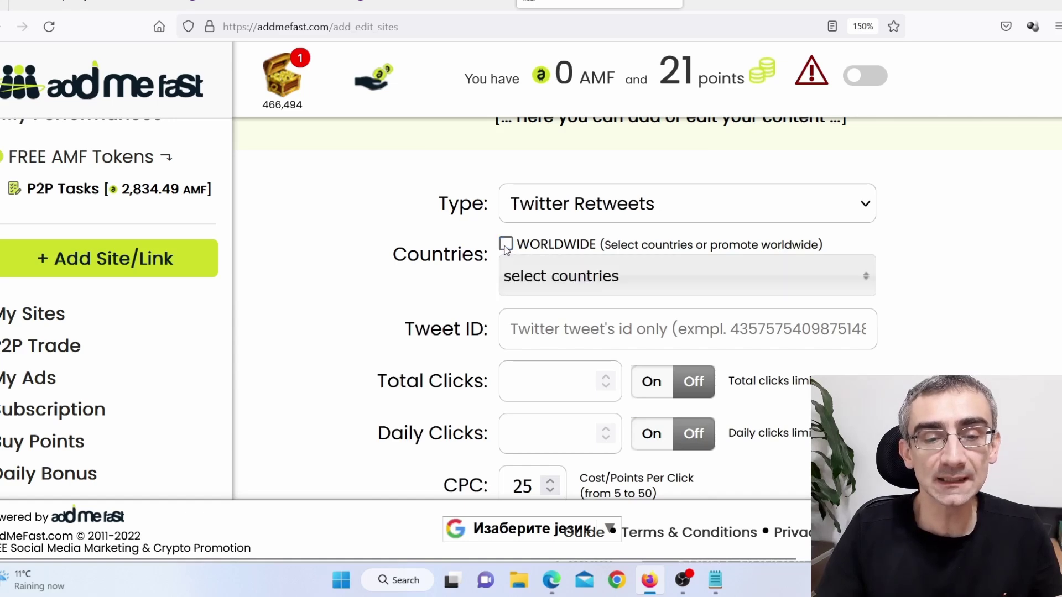
click(556, 278)
click(633, 320)
text(fra)
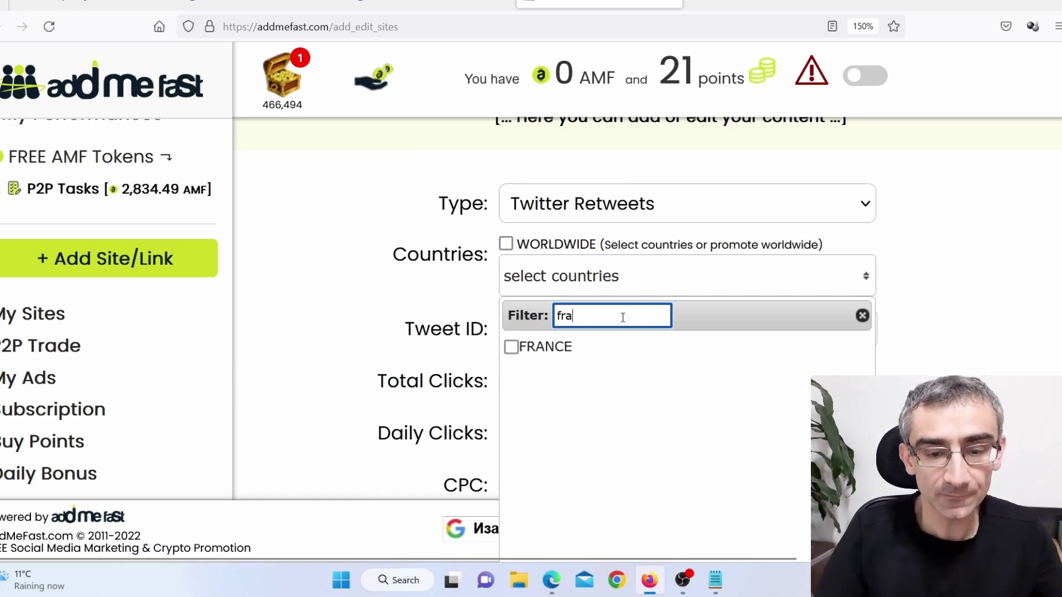
click(599, 346)
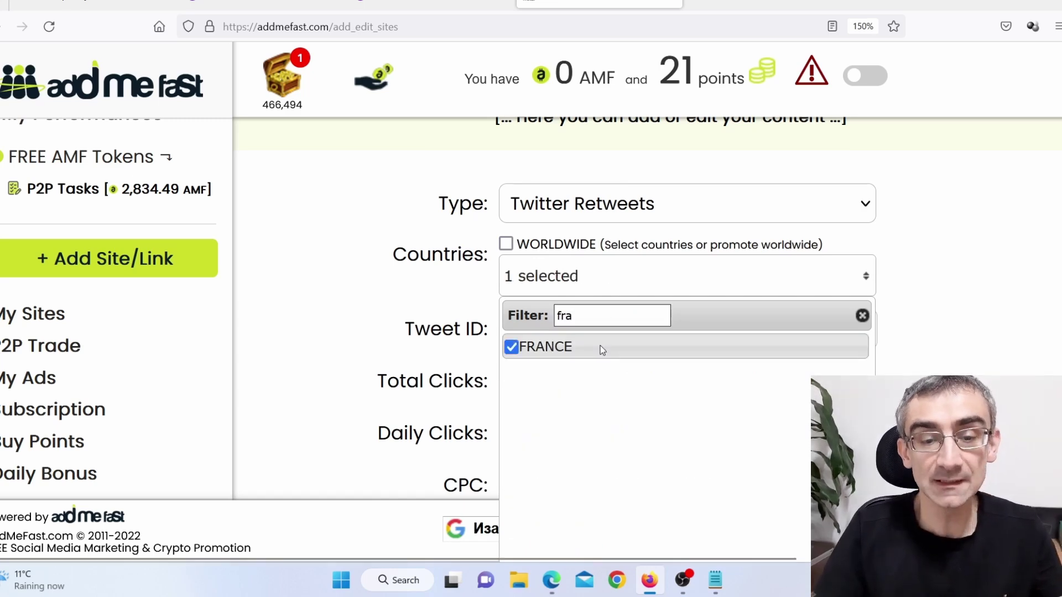
click(335, 272)
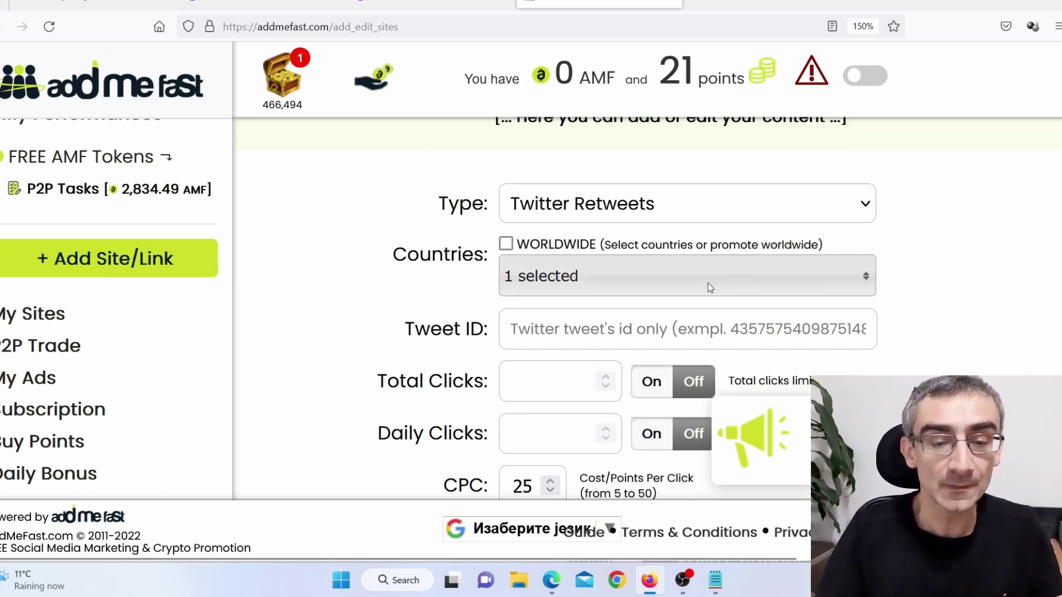
scroll(659, 266, down, 2)
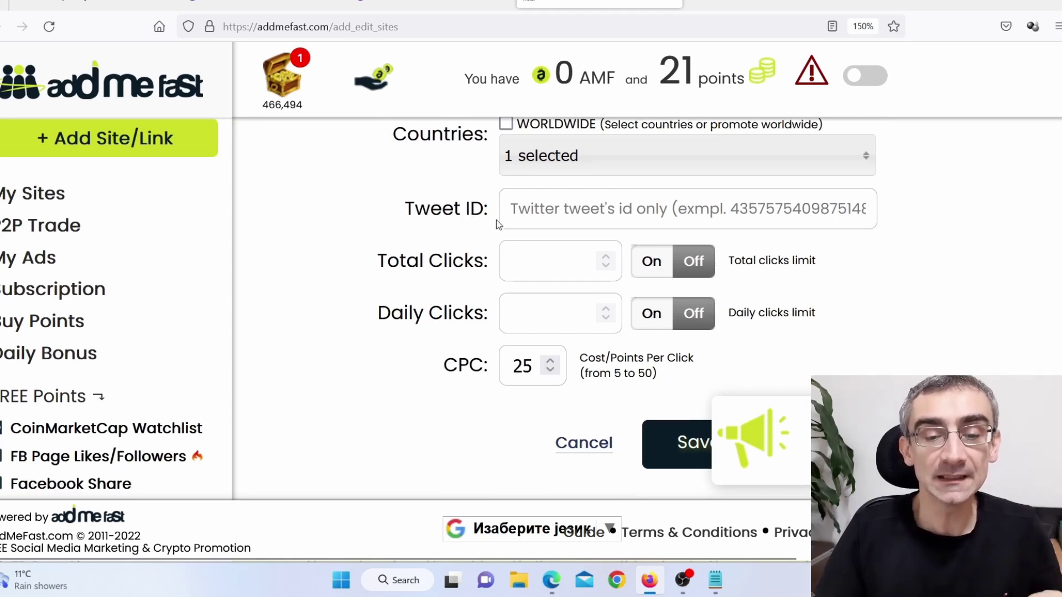
click(552, 580)
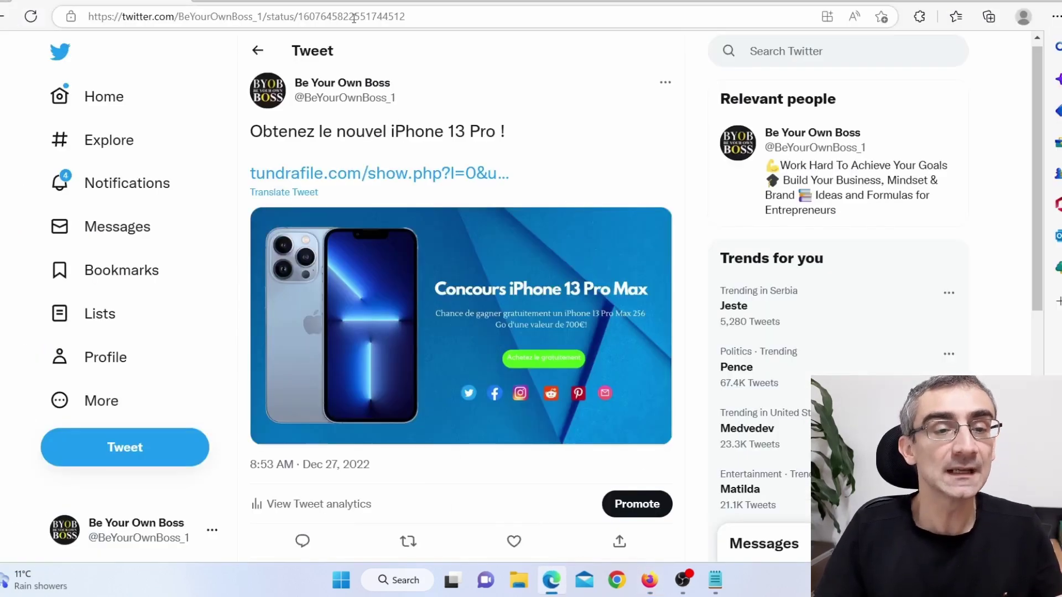
double_click(298, 18)
key(ctrl+c)
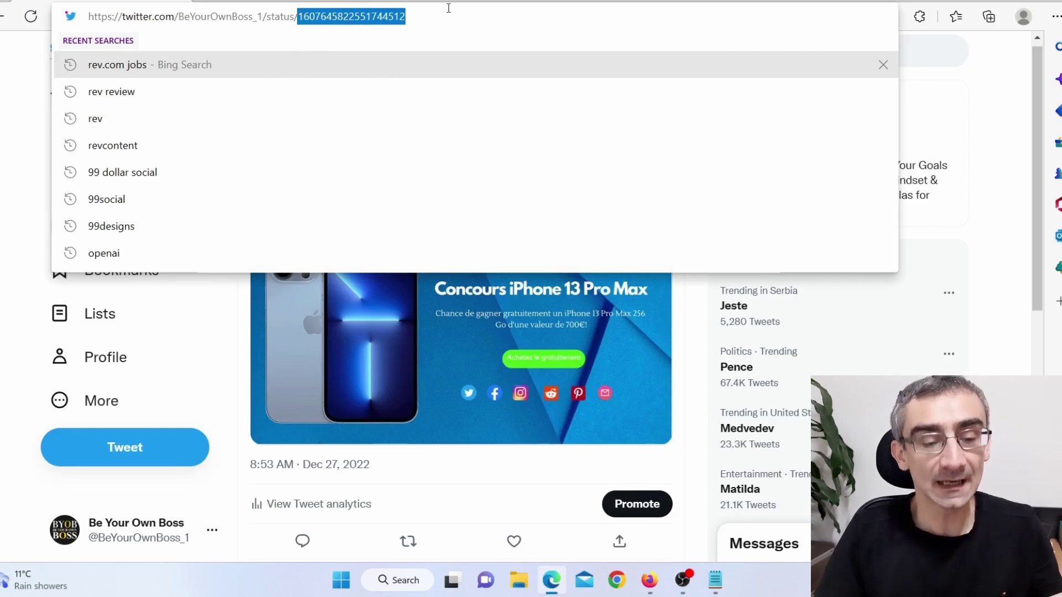
click(649, 579)
click(534, 204)
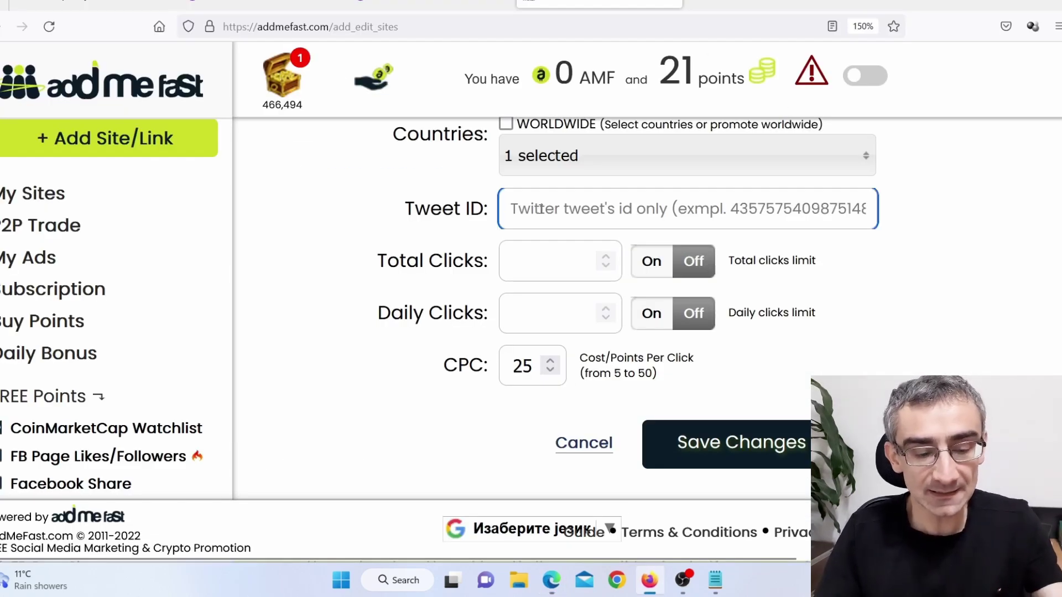
key(ctrl+v)
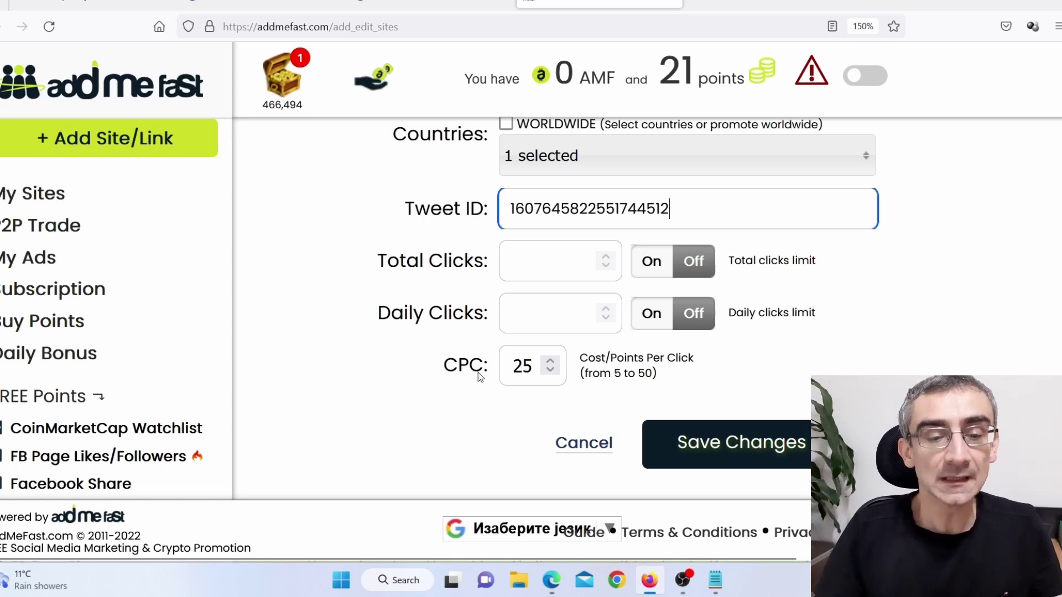
Set the cost per click for the Twitter Retweets entry to 10 points.
click(530, 372)
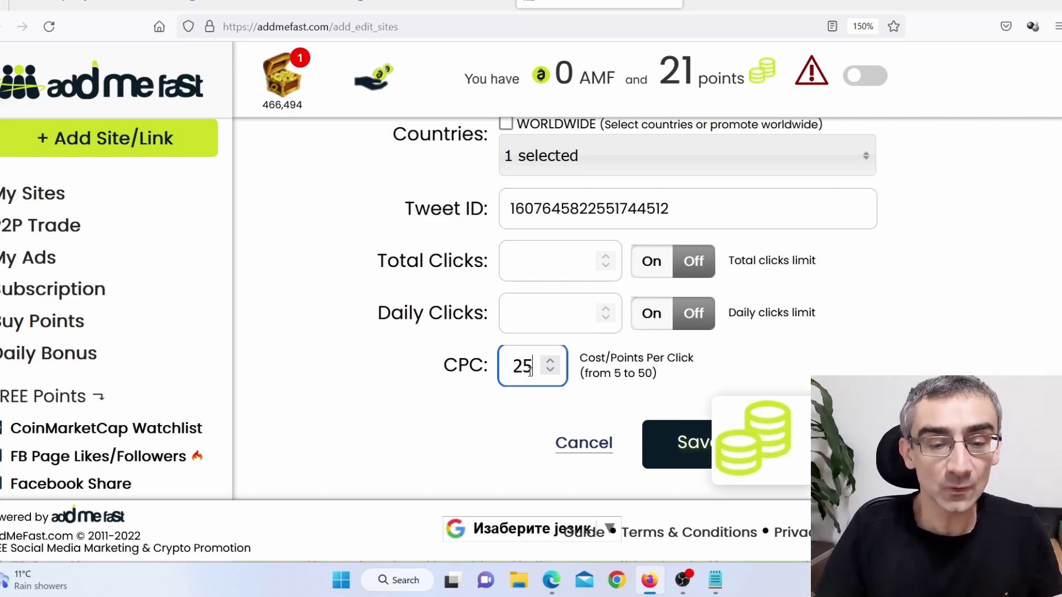
click(508, 366)
key(ctrl+a)
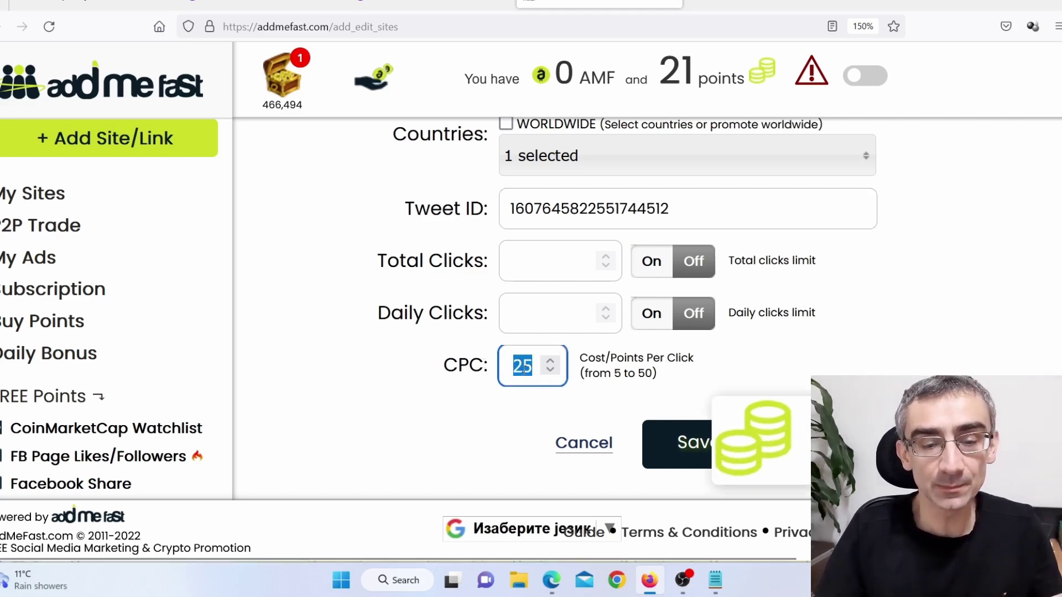
text(0)
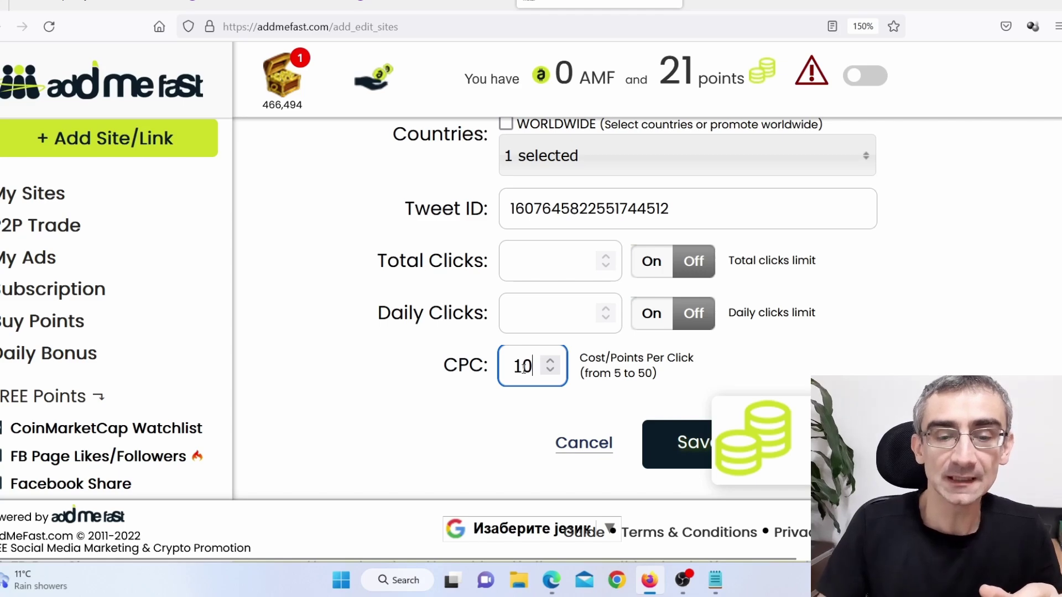
click(360, 374)
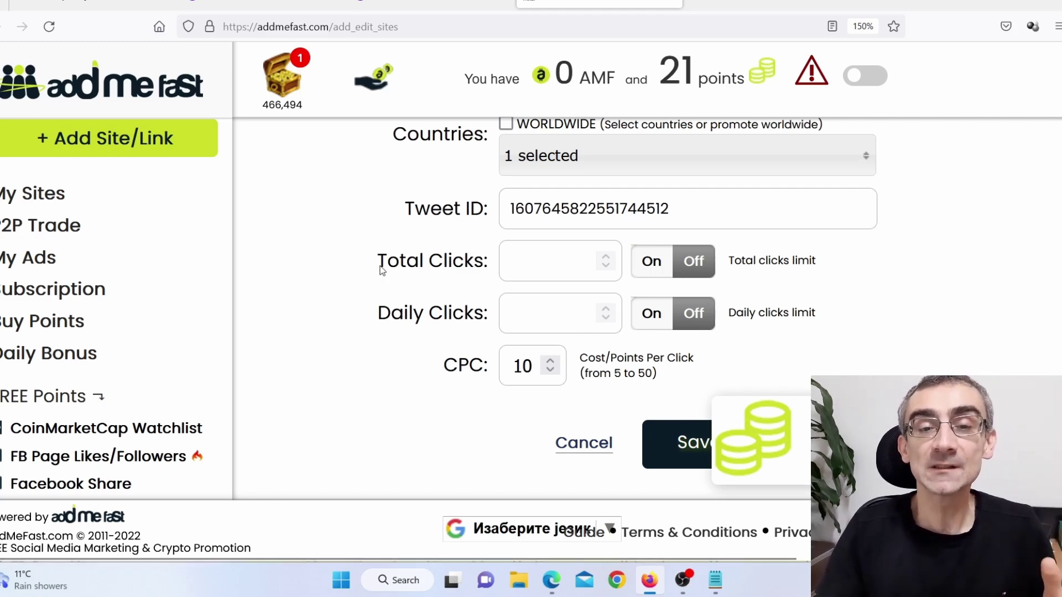
scroll(381, 268, up, 2)
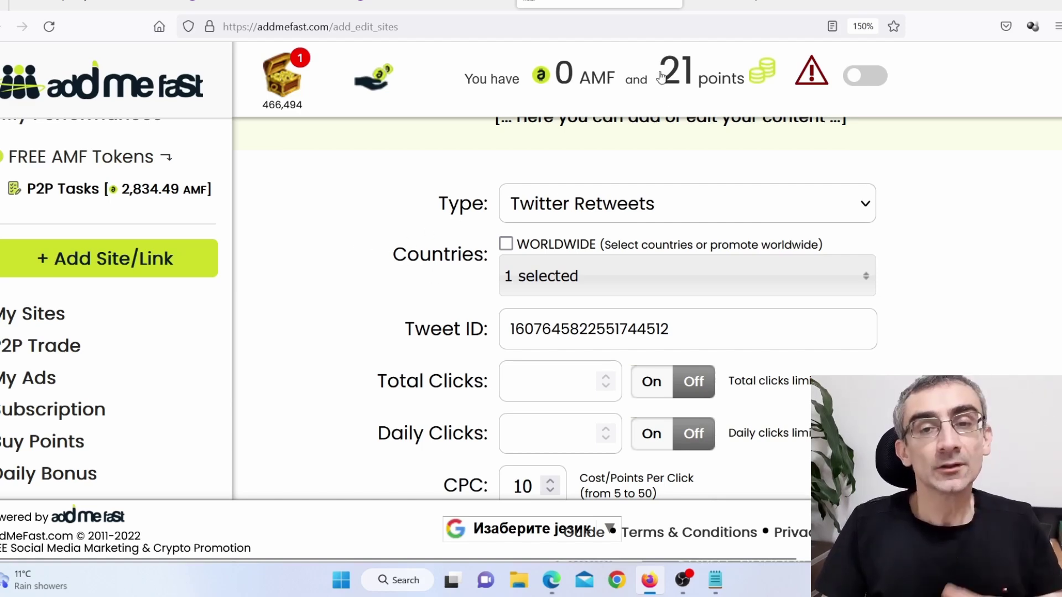
Switch to the SEOClerks marketplace and review the Twitter promotion and traffic services with their prices and seller ratings.
click(714, 2)
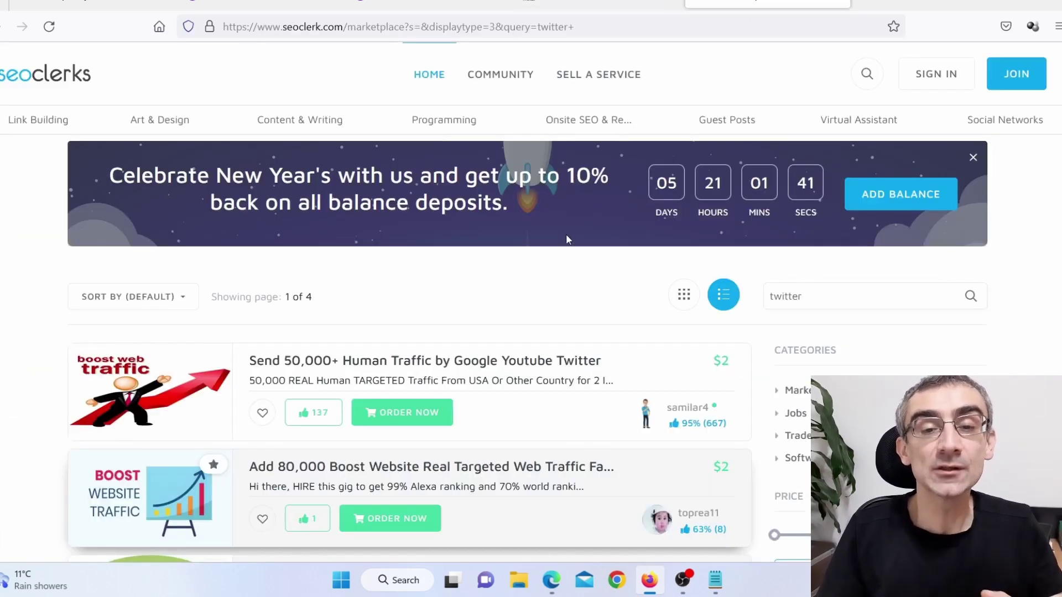
scroll(563, 381, down, 5)
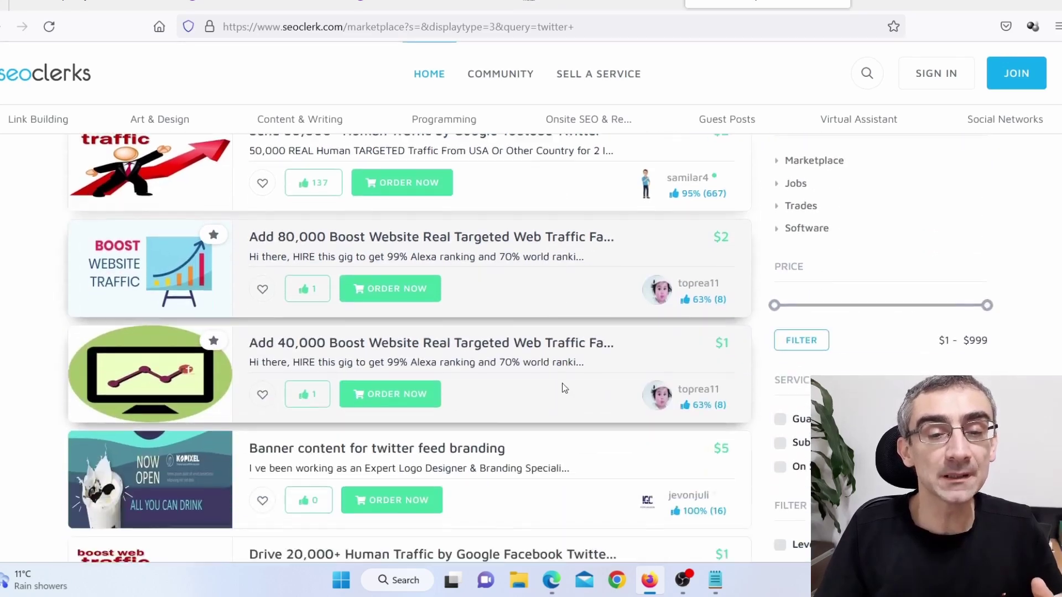
scroll(564, 387, down, 8)
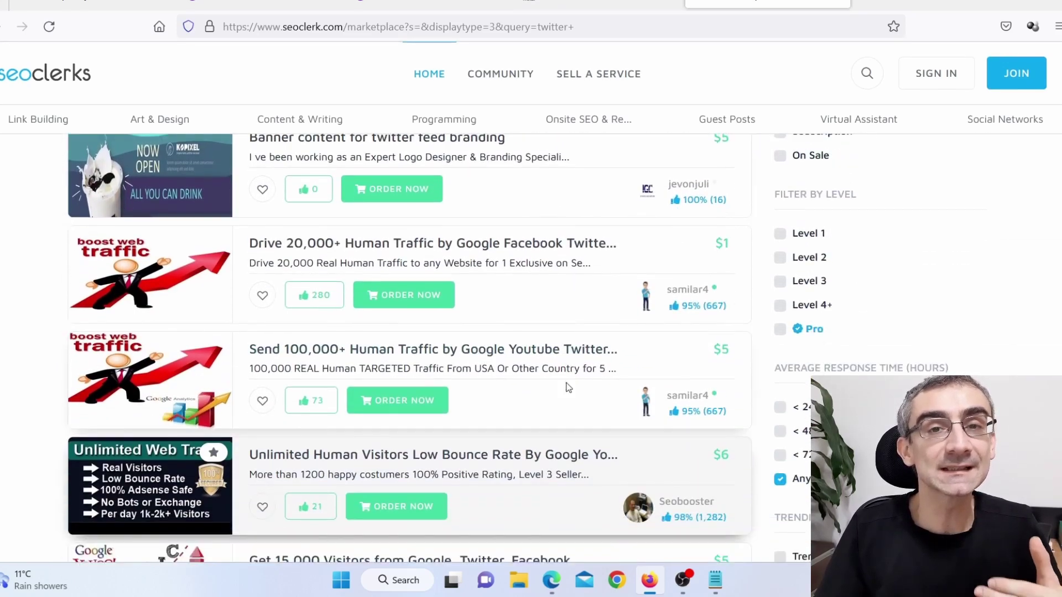
scroll(569, 387, down, 5)
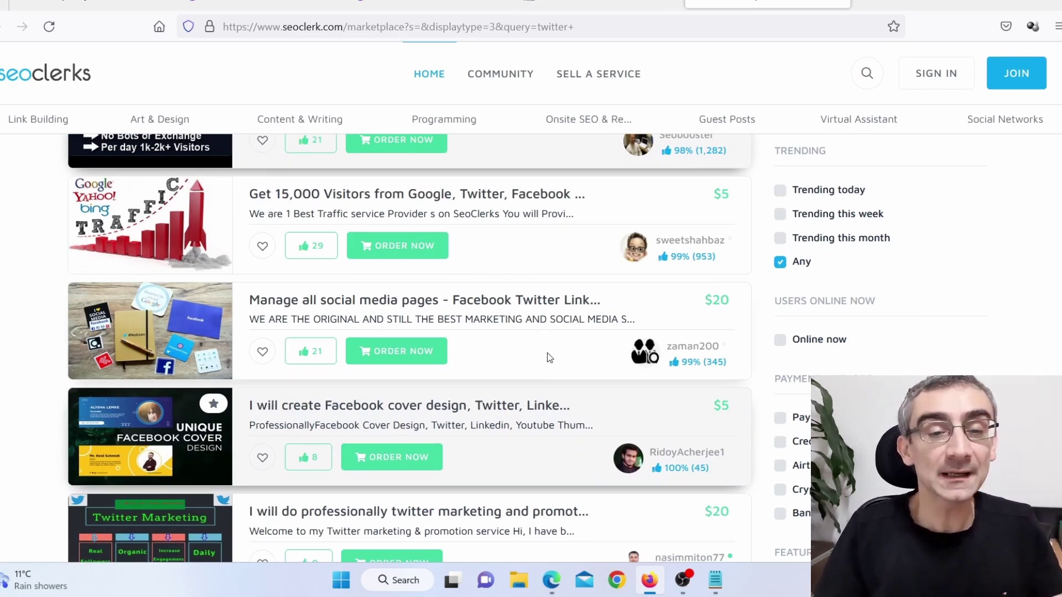
scroll(550, 359, down, 5)
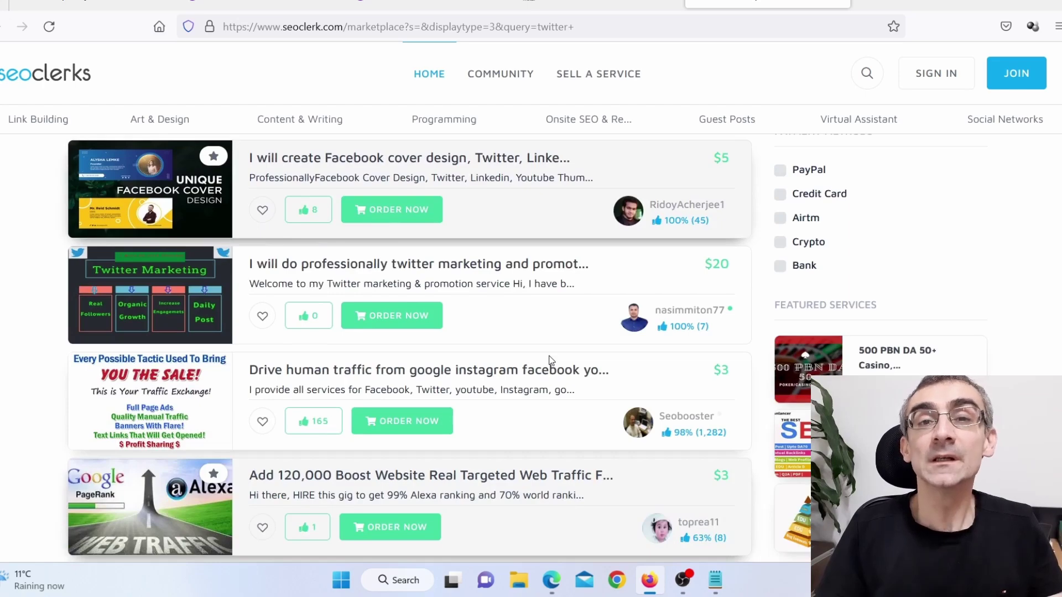
scroll(550, 360, down, 5)
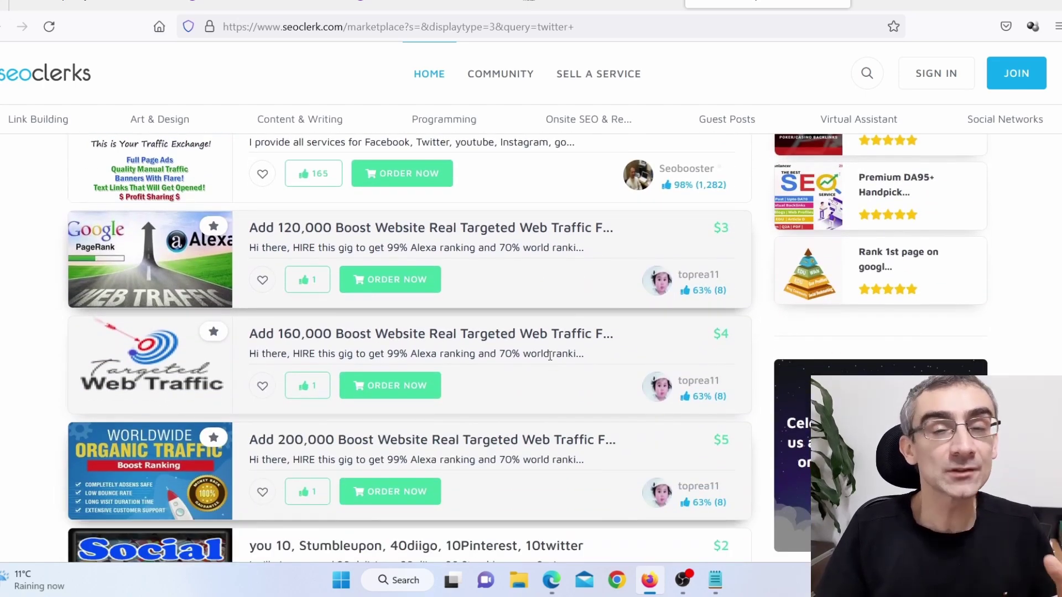
scroll(550, 358, down, 10)
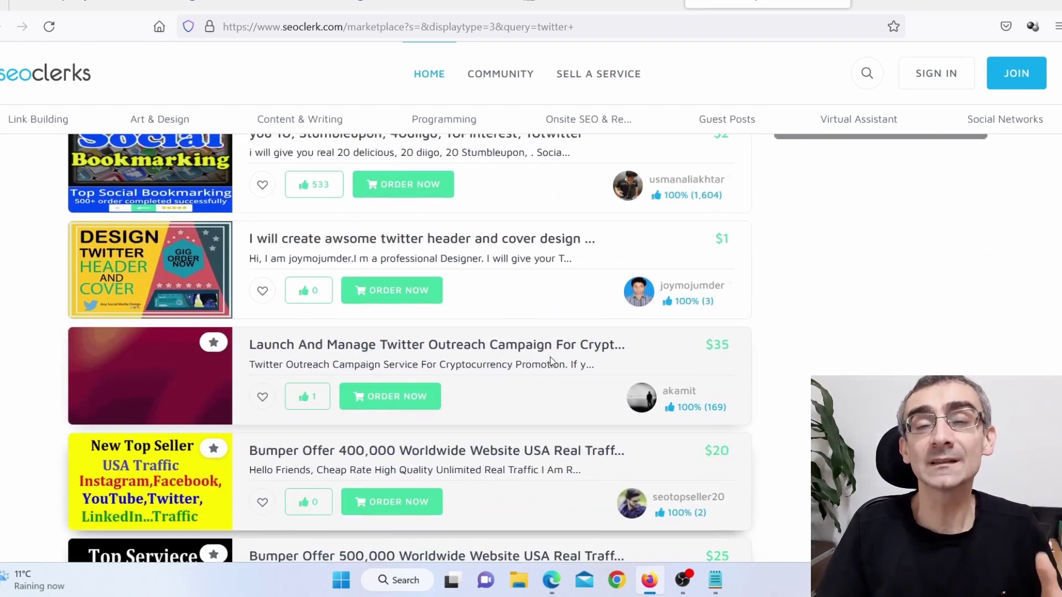
scroll(551, 360, down, 3)
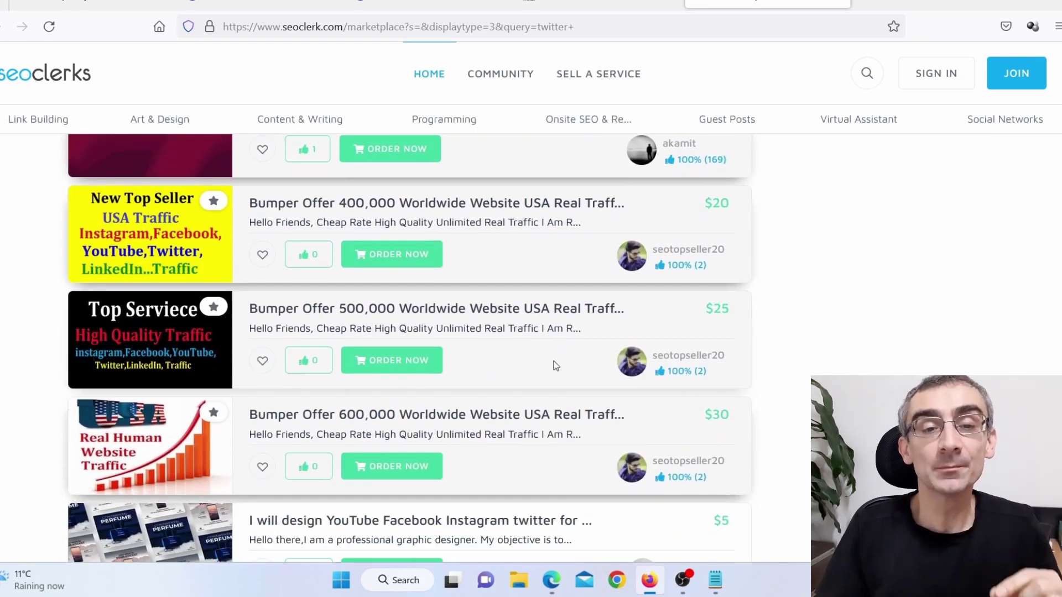
scroll(555, 365, down, 3)
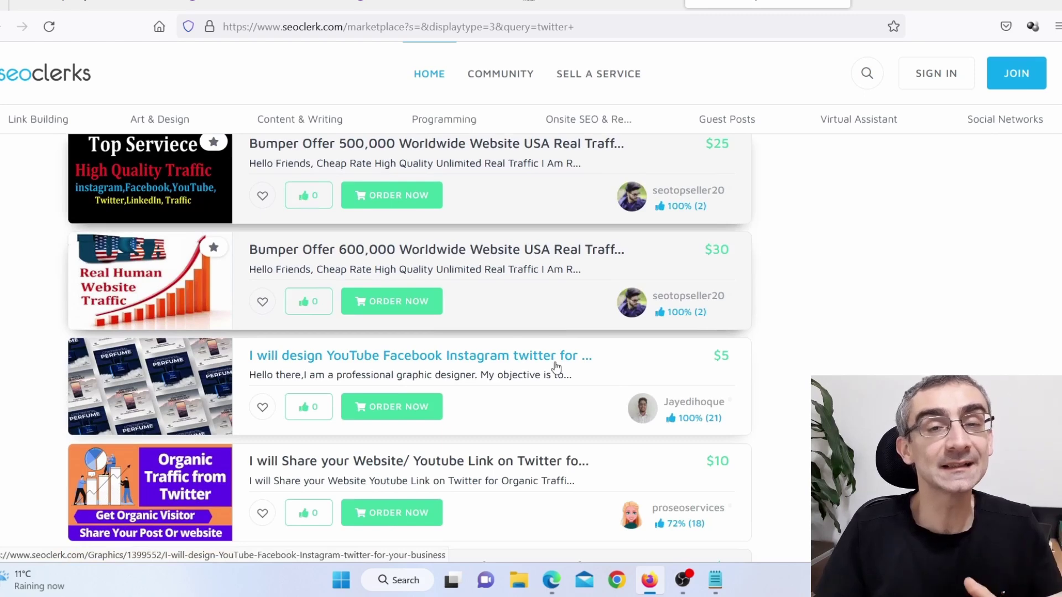
Return to the iPhone 13 Pro tweet in Edge, open its analytics and examine the link clicks metric.
click(551, 580)
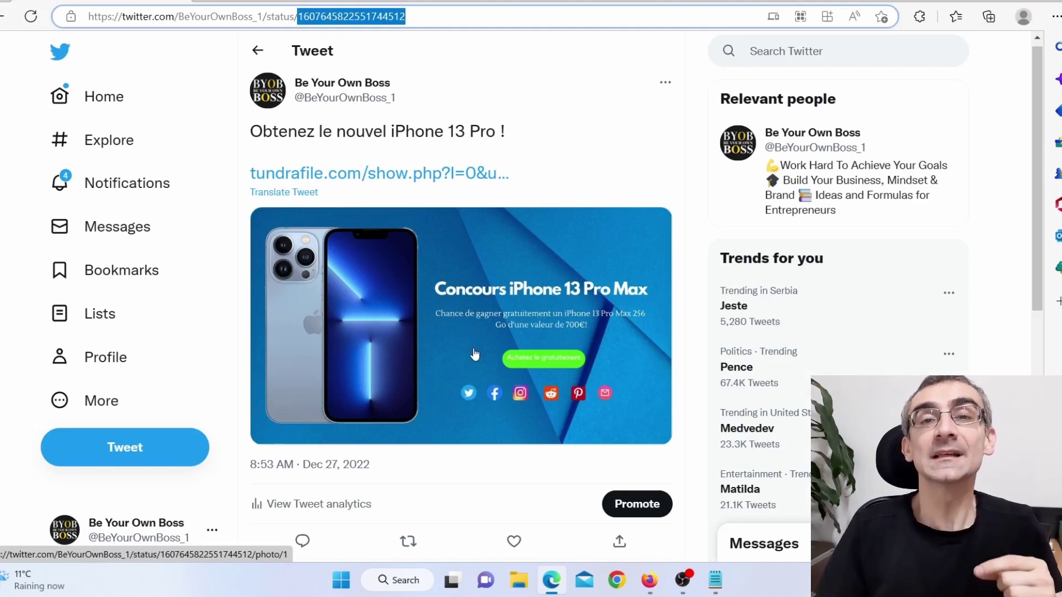
scroll(474, 354, down, 3)
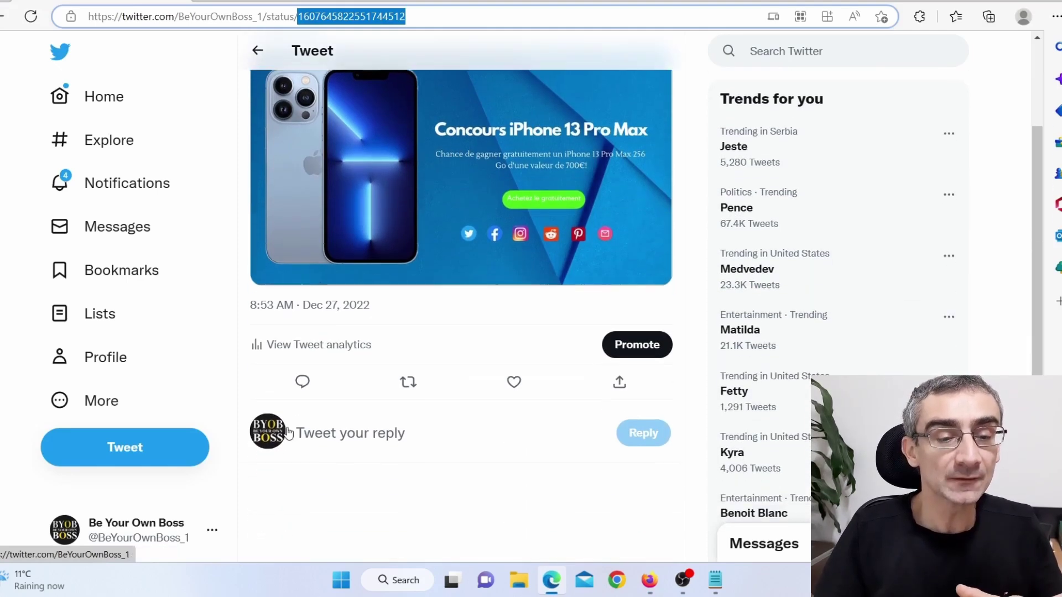
click(293, 354)
click(293, 350)
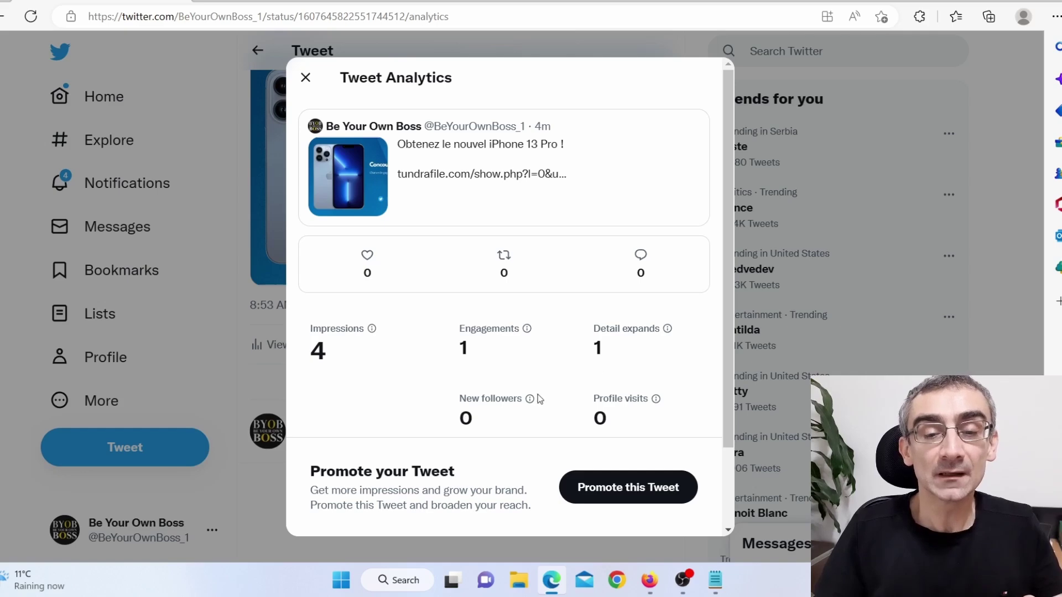
scroll(570, 387, down, 2)
drag(458, 374, 523, 378)
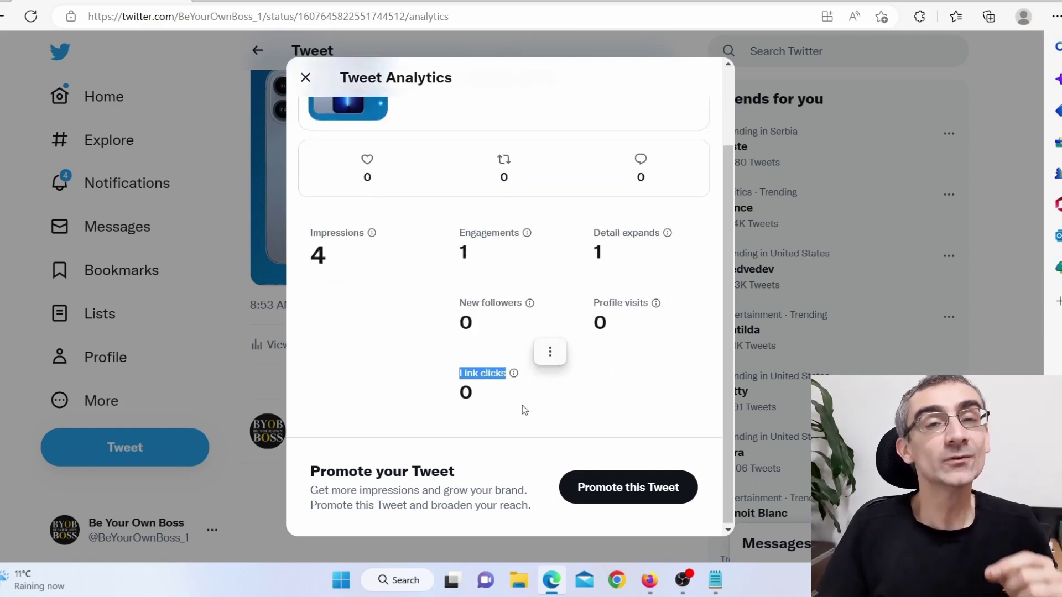